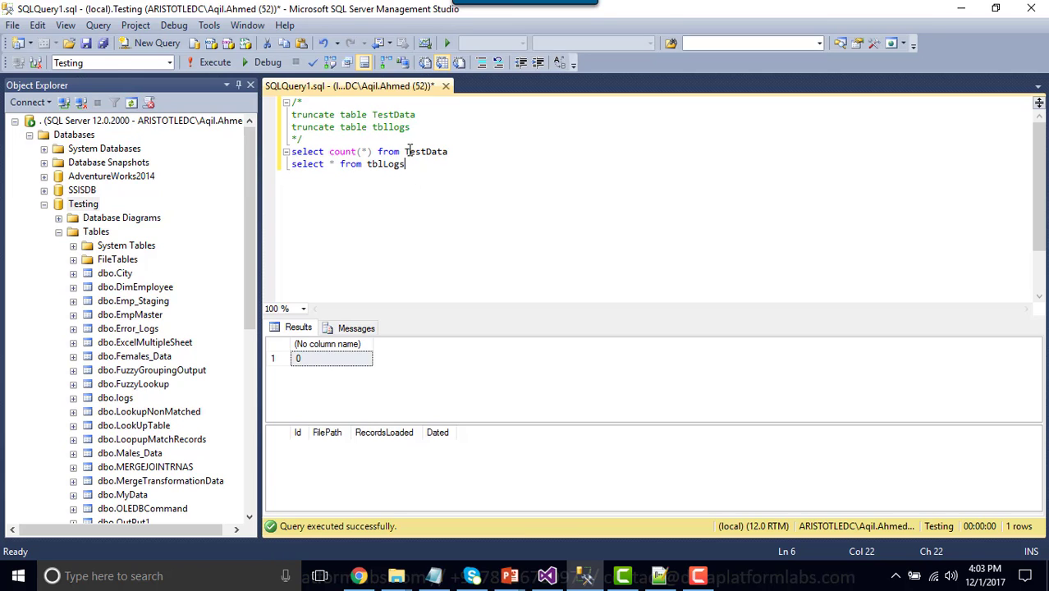
Switch to Visual Studio and run the LoadCSVFile package.
{"action": "double_click", "coordinate": [420, 153]}
{"action": "double_click", "coordinate": [387, 164]}
{"action": "left_click", "coordinate": [469, 191]}
{"action": "left_click", "coordinate": [546, 575]}
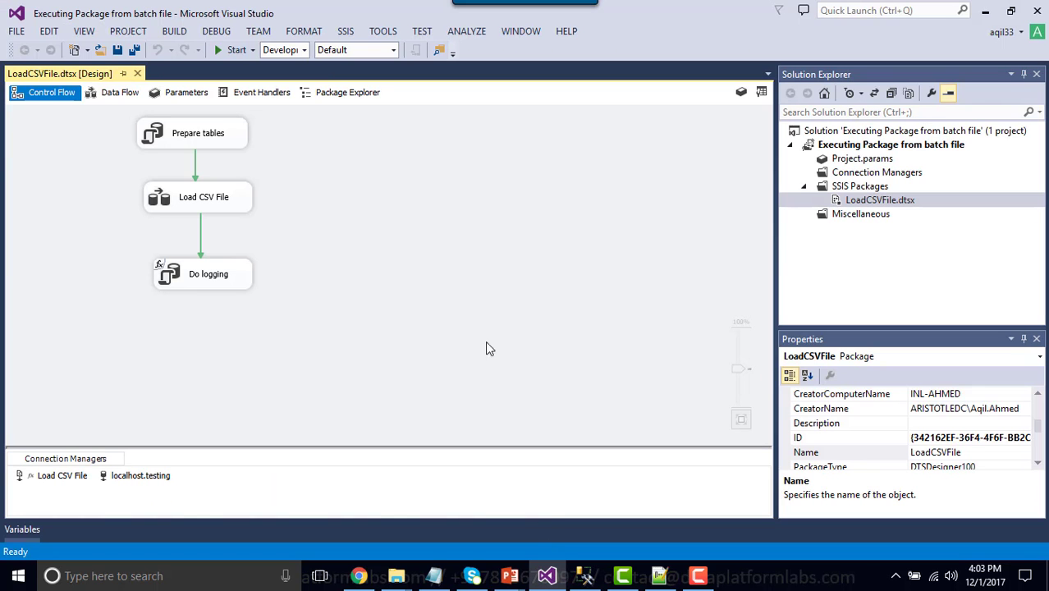
{"action": "left_click", "coordinate": [236, 50]}
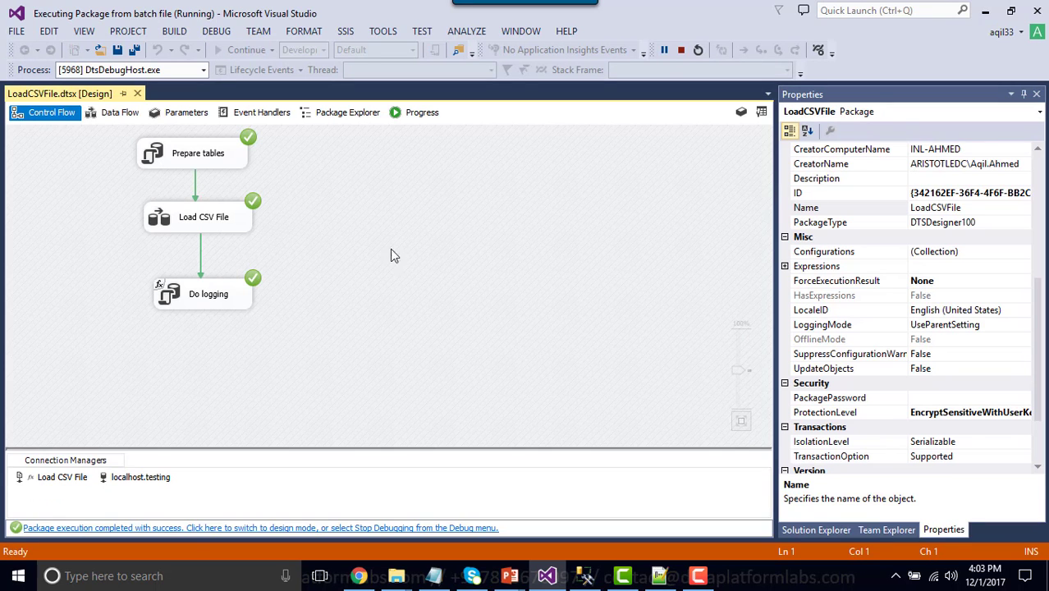
Switch to SQL Server Management Studio, rerun the TestData count and tblLogs queries, and check the row count and logged file path.
{"action": "left_click", "coordinate": [584, 575]}
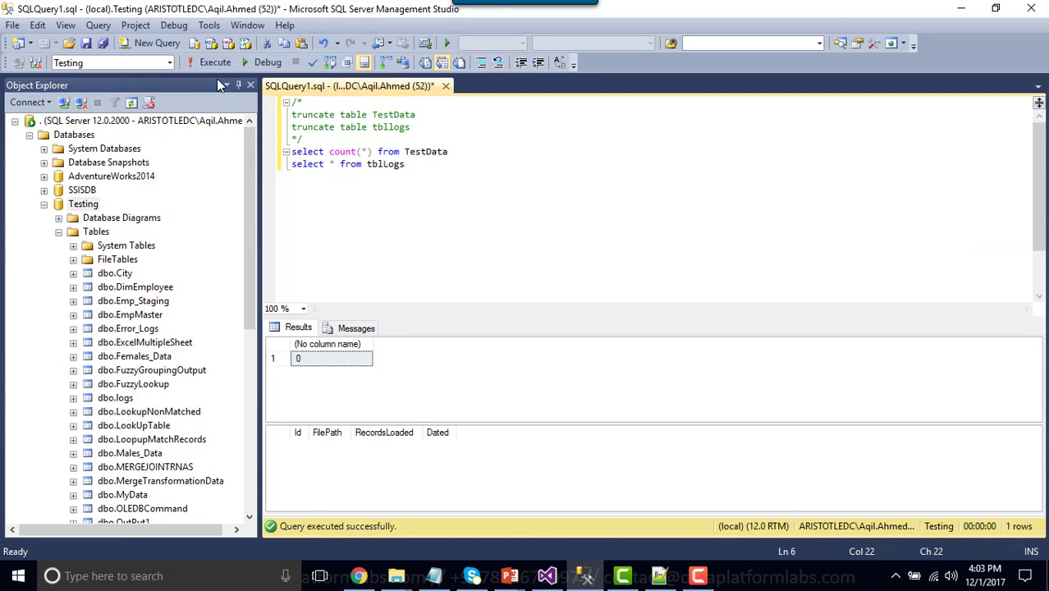
{"action": "left_click", "coordinate": [205, 61]}
{"action": "left_click", "coordinate": [331, 364]}
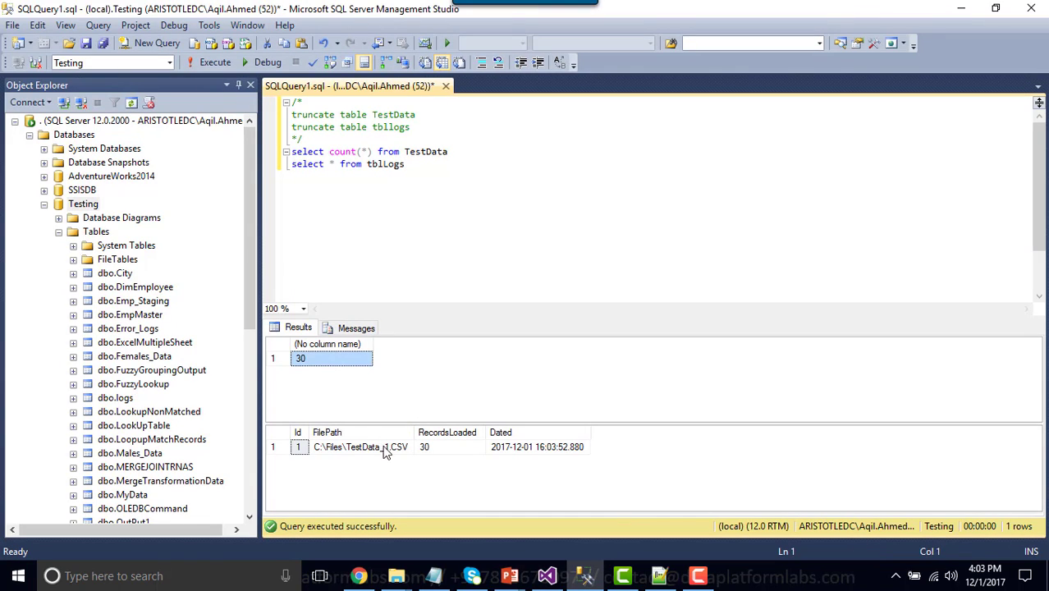
{"action": "left_click", "coordinate": [383, 450]}
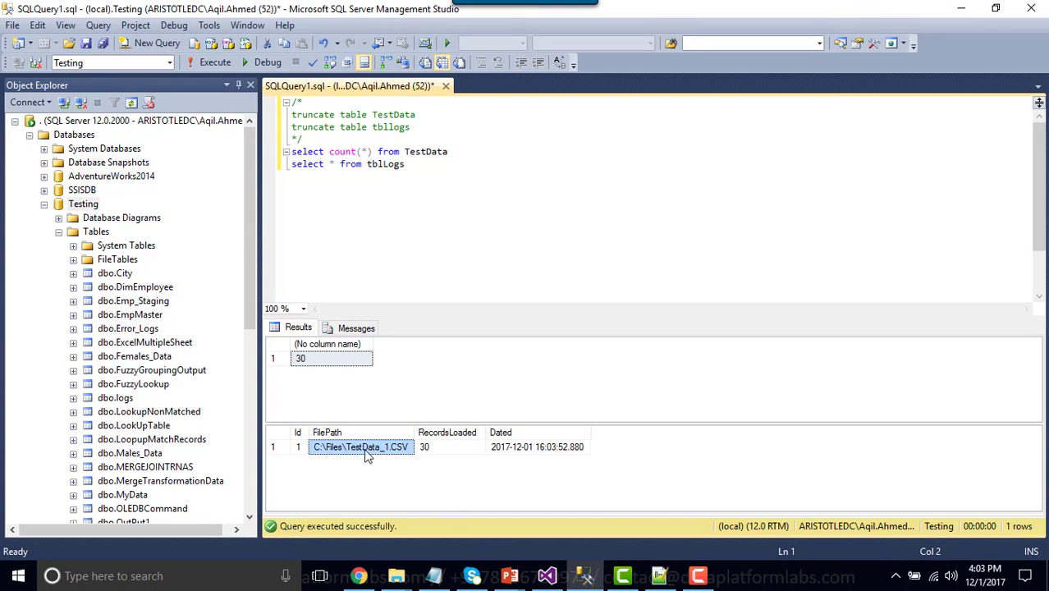
Back in Visual Studio, check the package's FilePath variable and stop the debugging session.
{"action": "left_click", "coordinate": [546, 575]}
{"action": "right_click", "coordinate": [513, 275]}
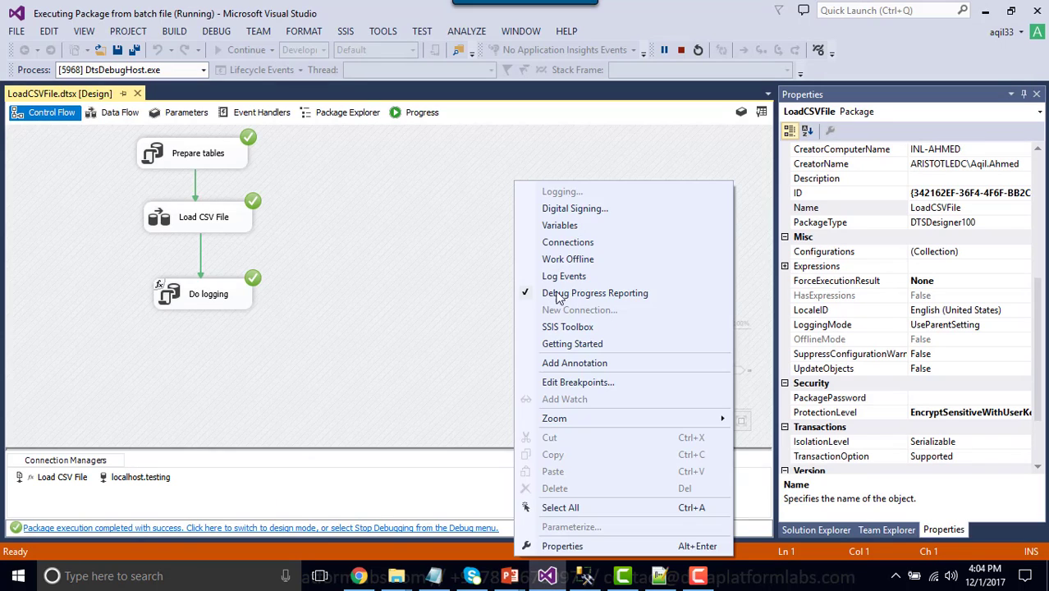
{"action": "left_click", "coordinate": [560, 227]}
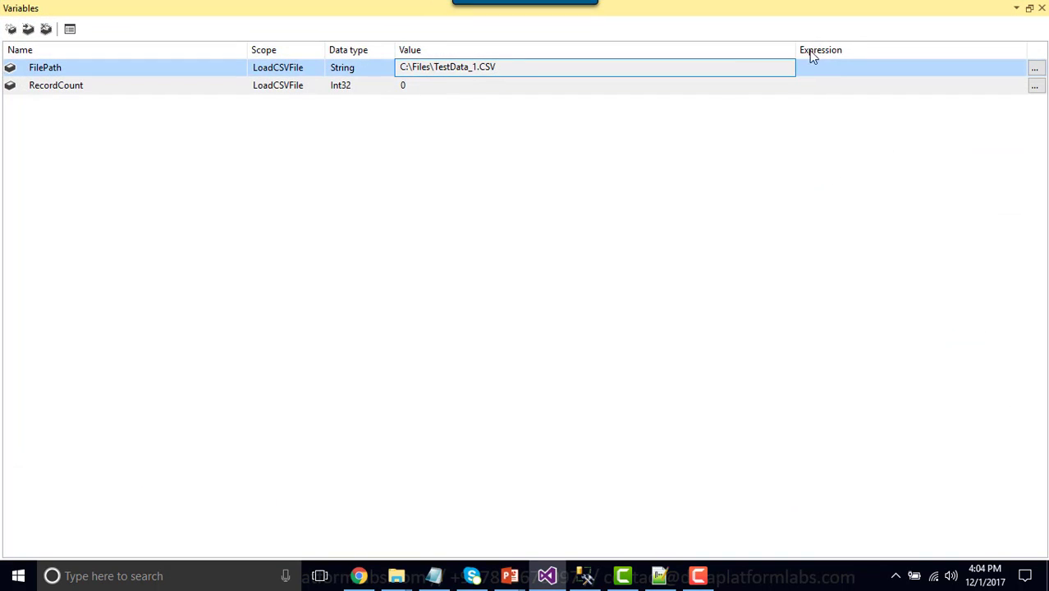
{"action": "left_click", "coordinate": [1041, 8]}
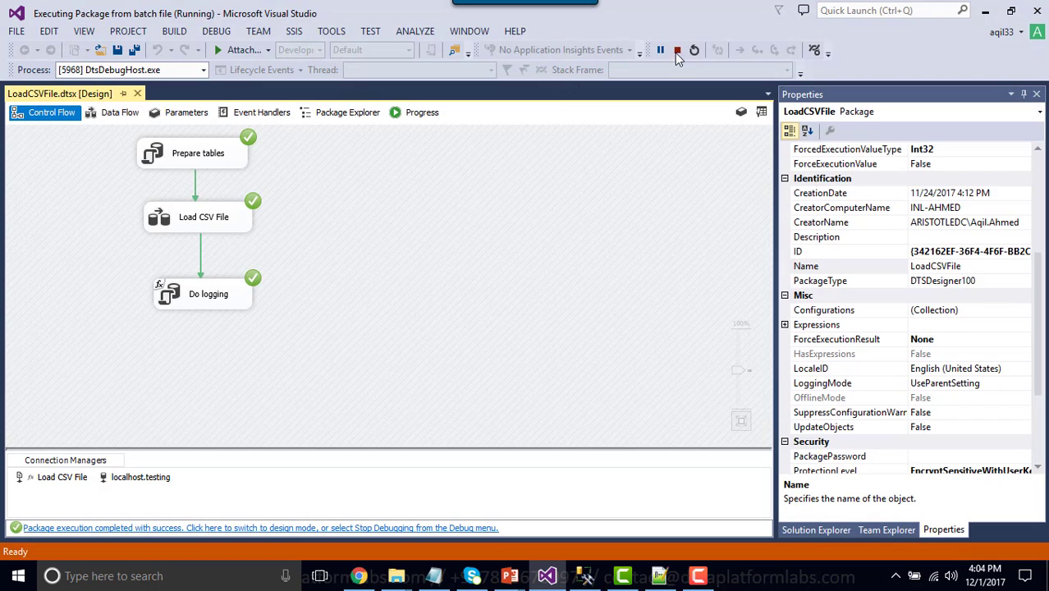
{"action": "left_click", "coordinate": [680, 49]}
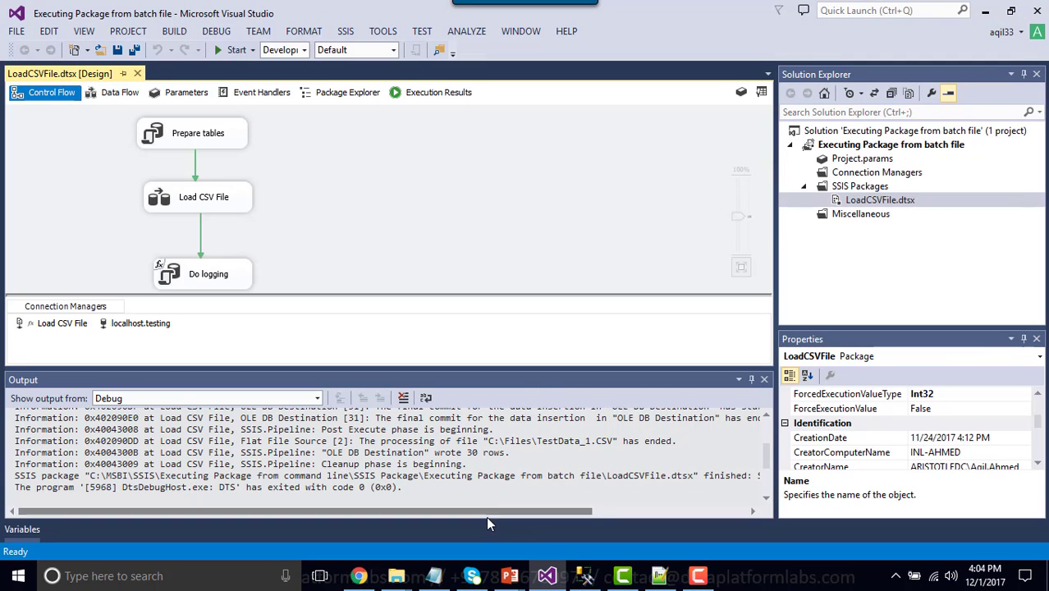
Look up TestData_2.CSV in the C:\Files folder in File Explorer, and close the debug output in Visual Studio.
{"action": "mouse_move", "coordinate": [396, 577]}
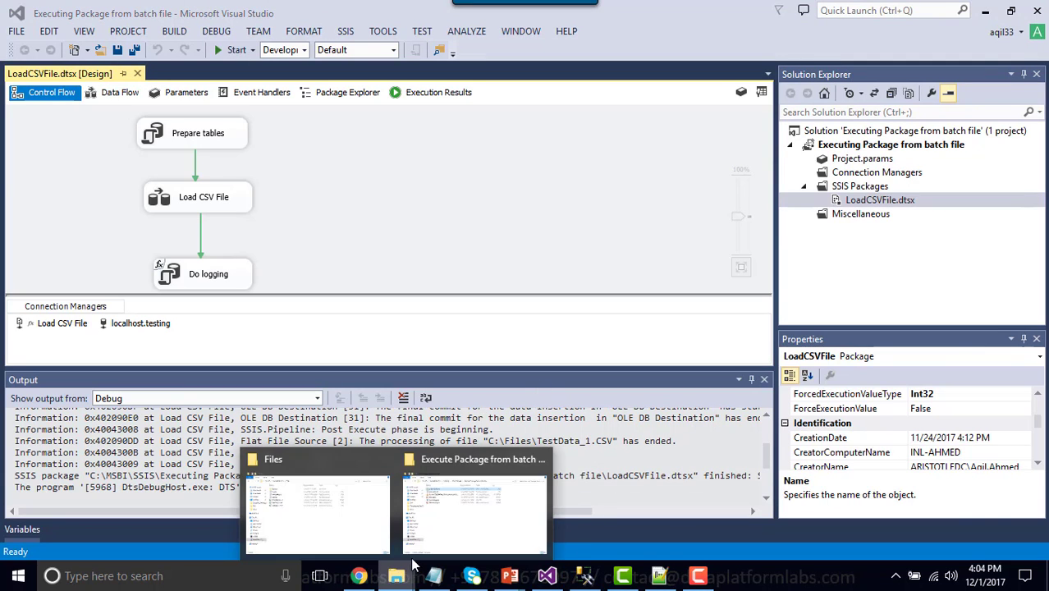
{"action": "left_click", "coordinate": [351, 530]}
{"action": "left_click", "coordinate": [331, 230]}
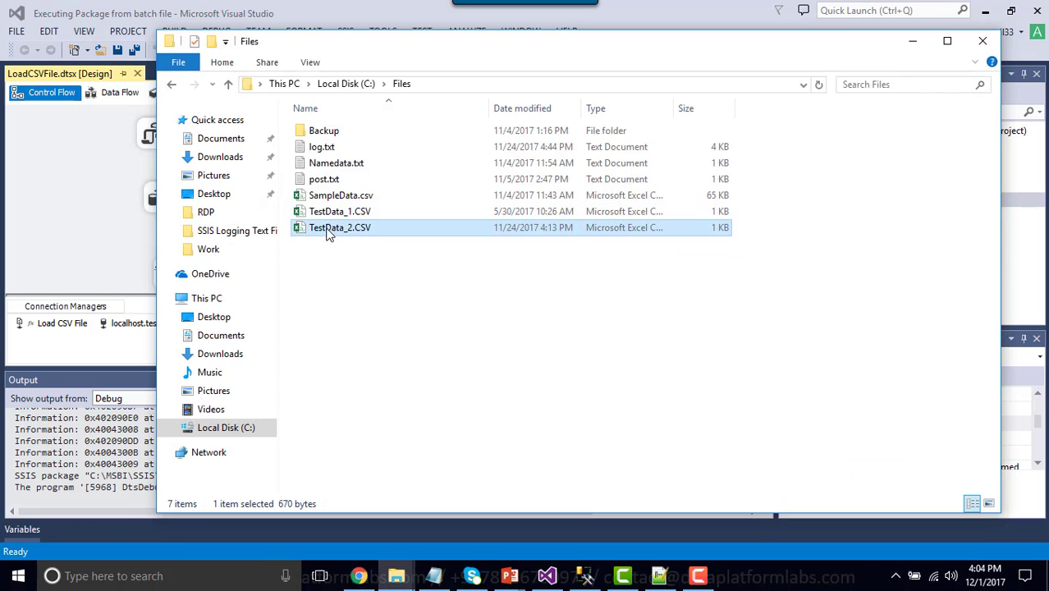
{"action": "left_click", "coordinate": [912, 41]}
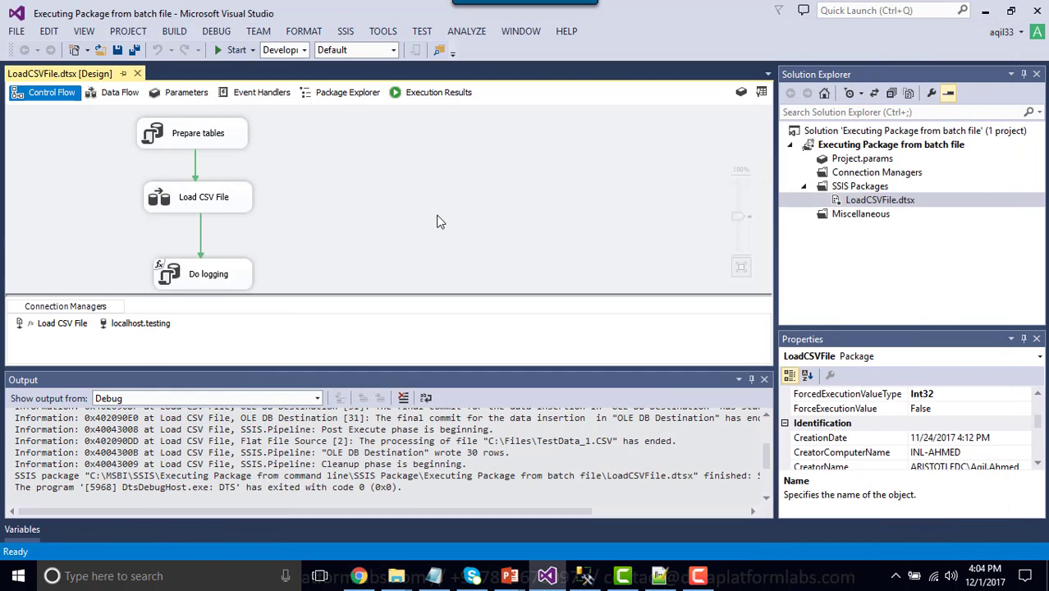
{"action": "left_click", "coordinate": [765, 380]}
In SQL Server Management Studio, truncate the TestData and tbllogs tables and rerun the two select queries.
{"action": "left_click", "coordinate": [584, 576]}
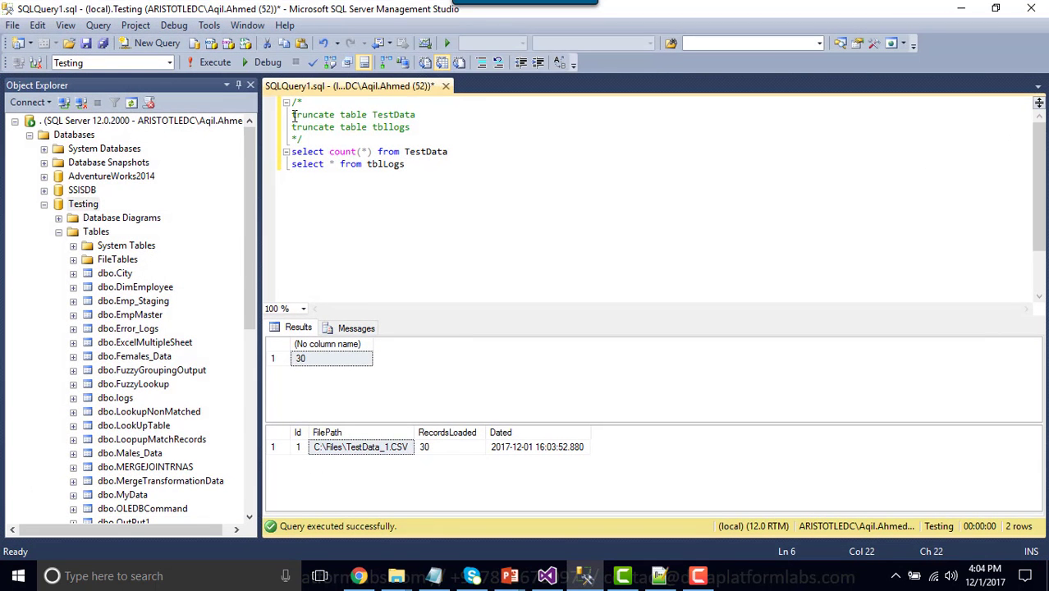
{"action": "left_click_drag", "start_coordinate": [293, 115], "coordinate": [436, 128]}
{"action": "left_click", "coordinate": [232, 66]}
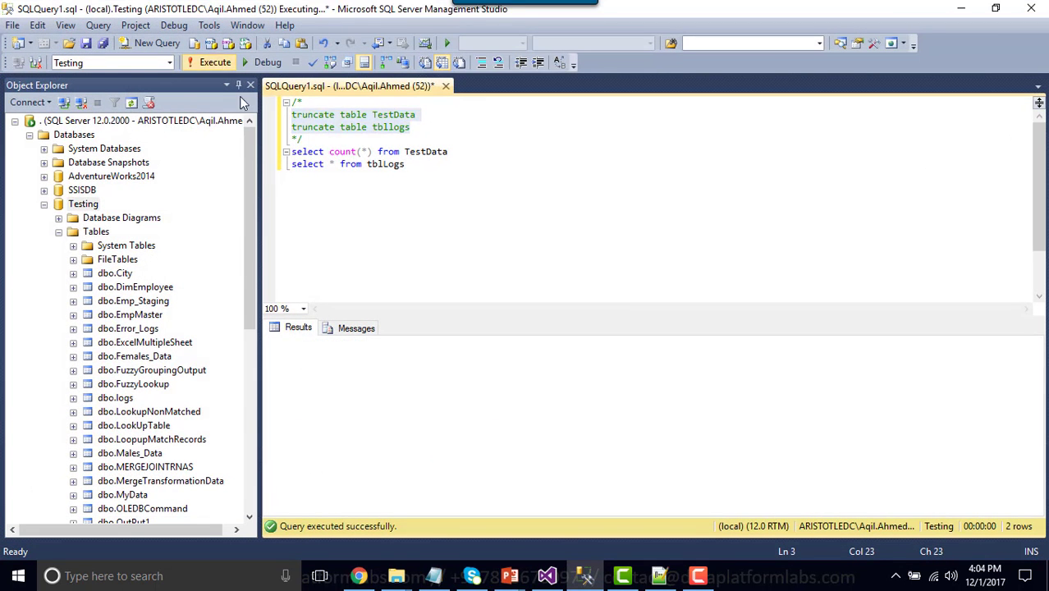
{"action": "key", "text": "ctrl+End"}
{"action": "left_click", "coordinate": [213, 63]}
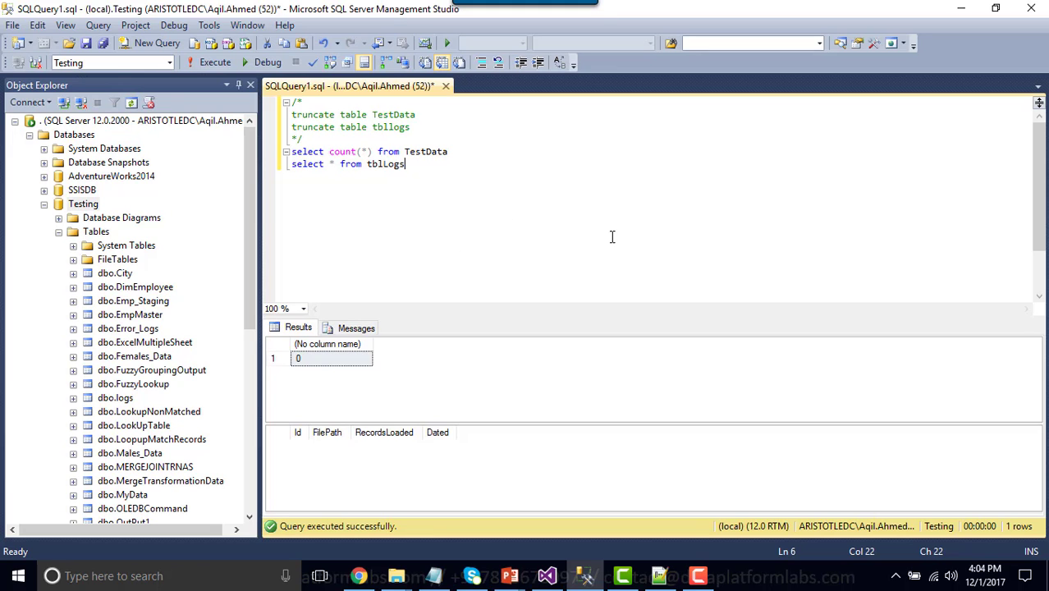
Launch the SQL Server 2014 Execute Package Utility and reposition its window so it is fully on screen.
{"action": "left_click", "coordinate": [18, 575]}
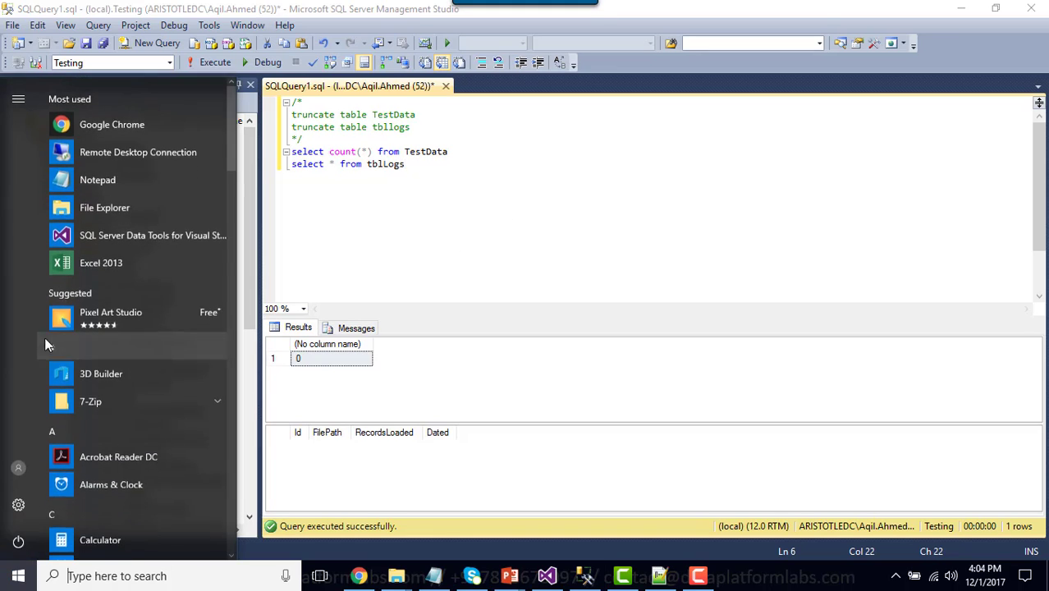
{"action": "scroll", "coordinate": [98, 316], "scroll_direction": "down", "scroll_amount": 10}
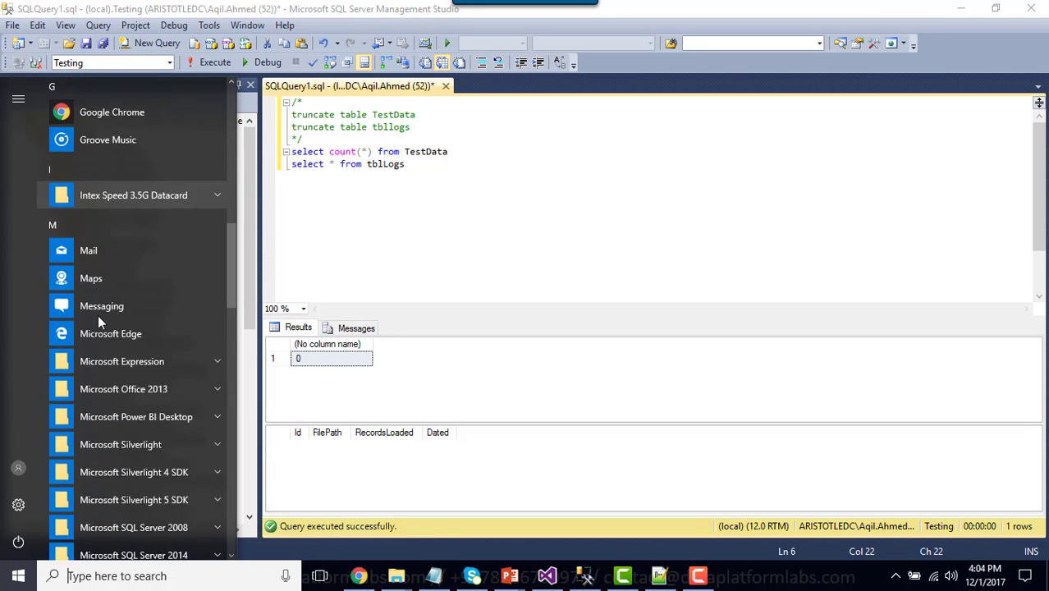
{"action": "scroll", "coordinate": [97, 315], "scroll_direction": "down", "scroll_amount": 5}
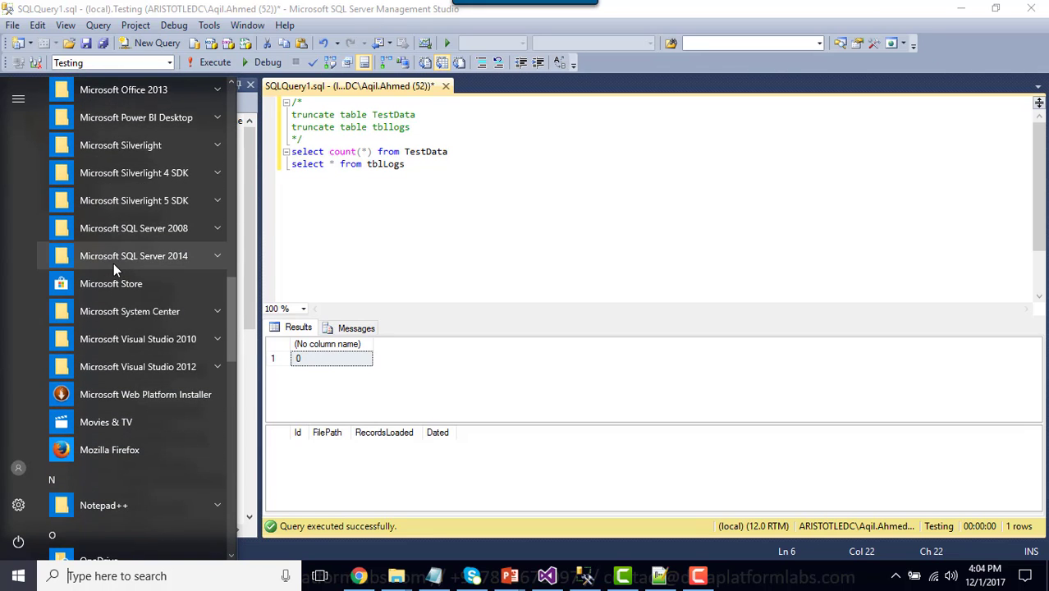
{"action": "left_click", "coordinate": [113, 261]}
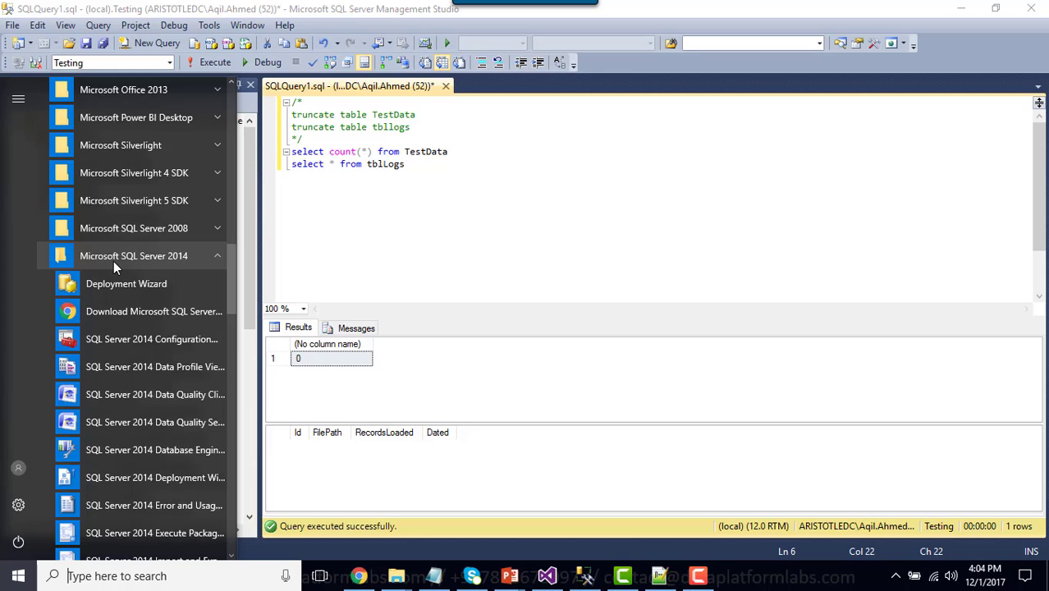
{"action": "scroll", "coordinate": [113, 269], "scroll_direction": "down", "scroll_amount": 3}
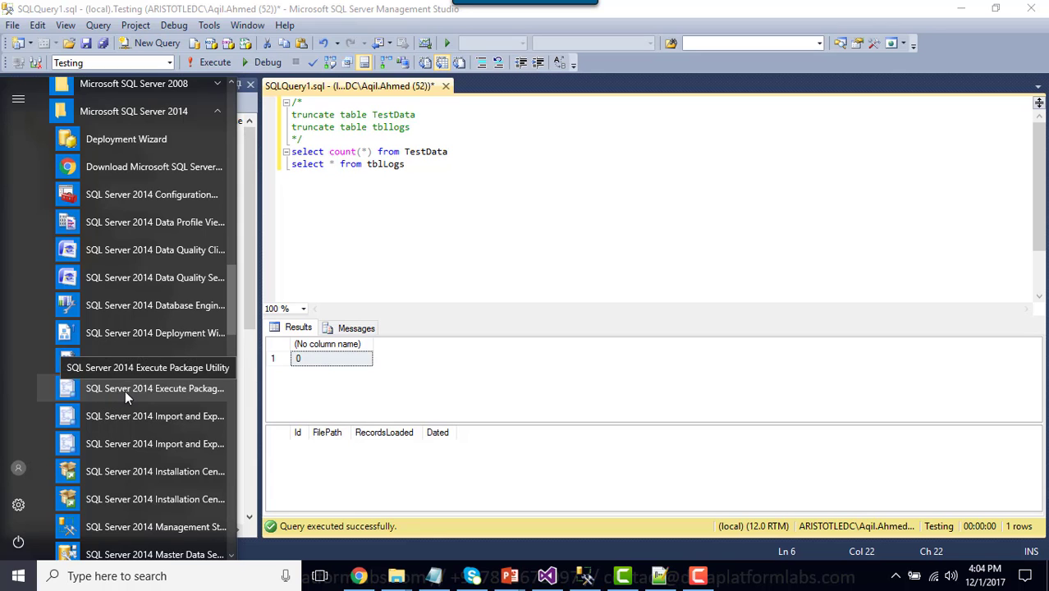
{"action": "left_click", "coordinate": [164, 388]}
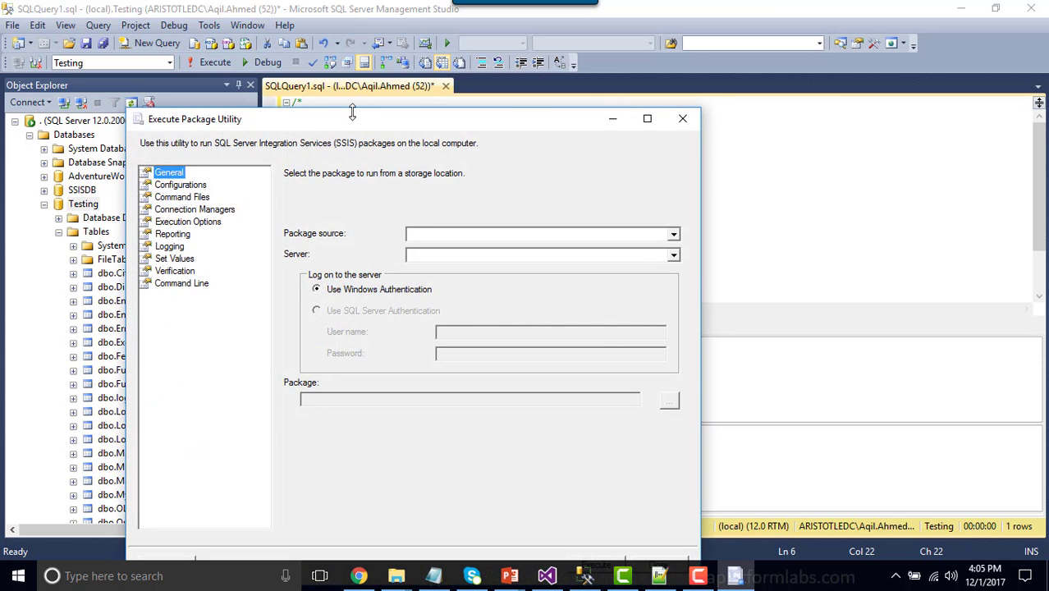
{"action": "left_click_drag", "start_coordinate": [351, 115], "coordinate": [326, 34]}
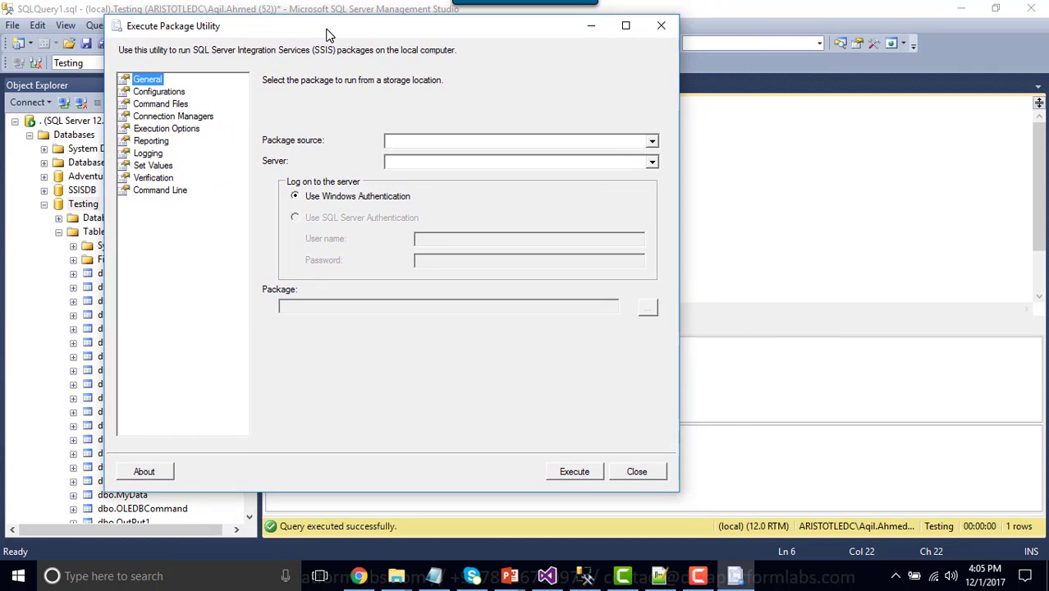
Copy the full LoadCSVFile.dtsx path from the Notepad notes and return to the Execute Package Utility.
{"action": "left_click", "coordinate": [433, 576]}
{"action": "left_click_drag", "start_coordinate": [386, 244], "coordinate": [259, 223]}
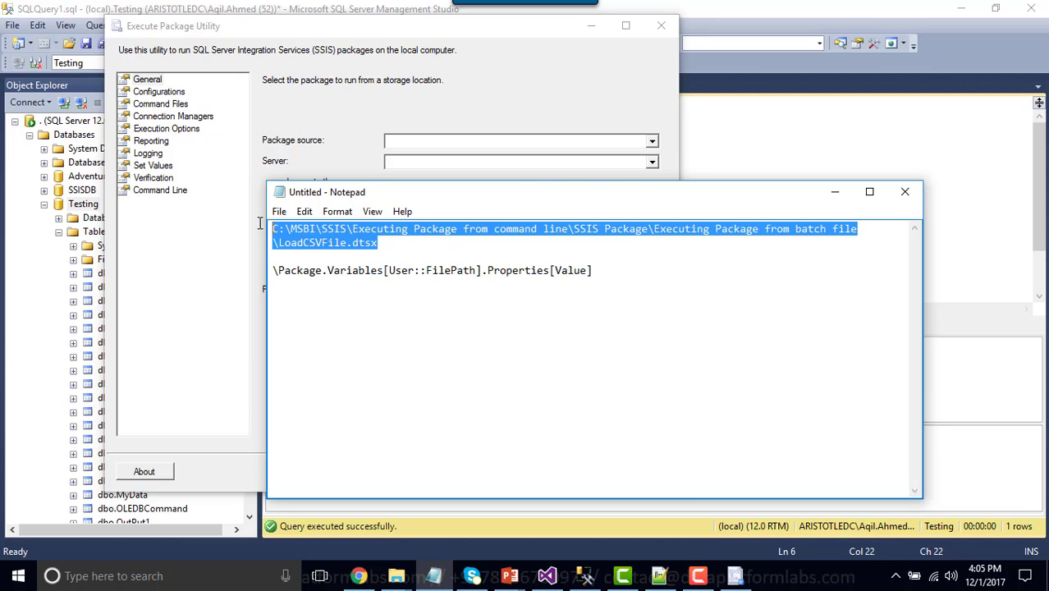
{"action": "right_click", "coordinate": [338, 236]}
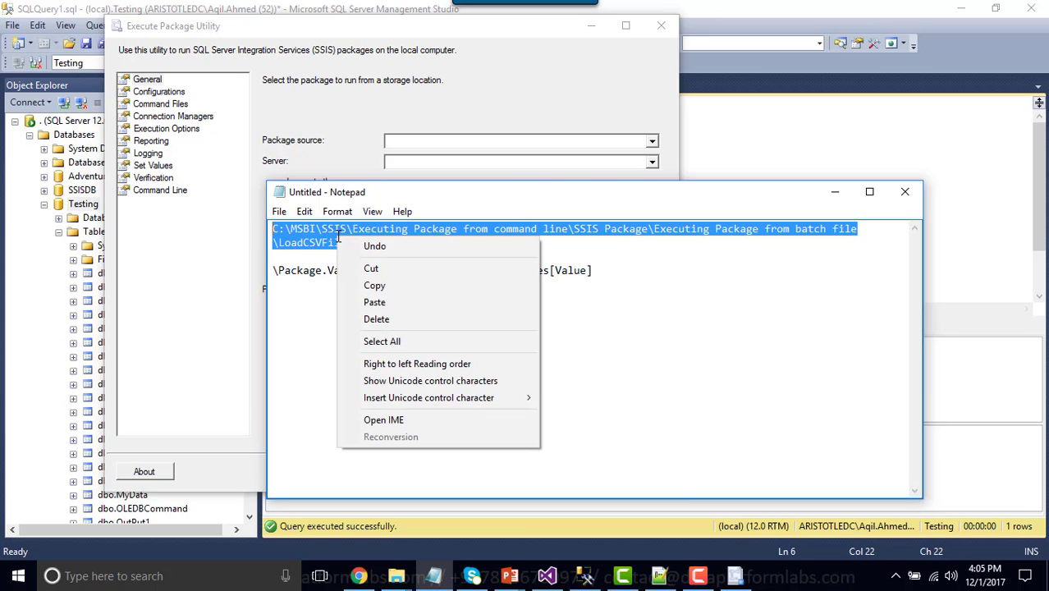
{"action": "left_click", "coordinate": [386, 286]}
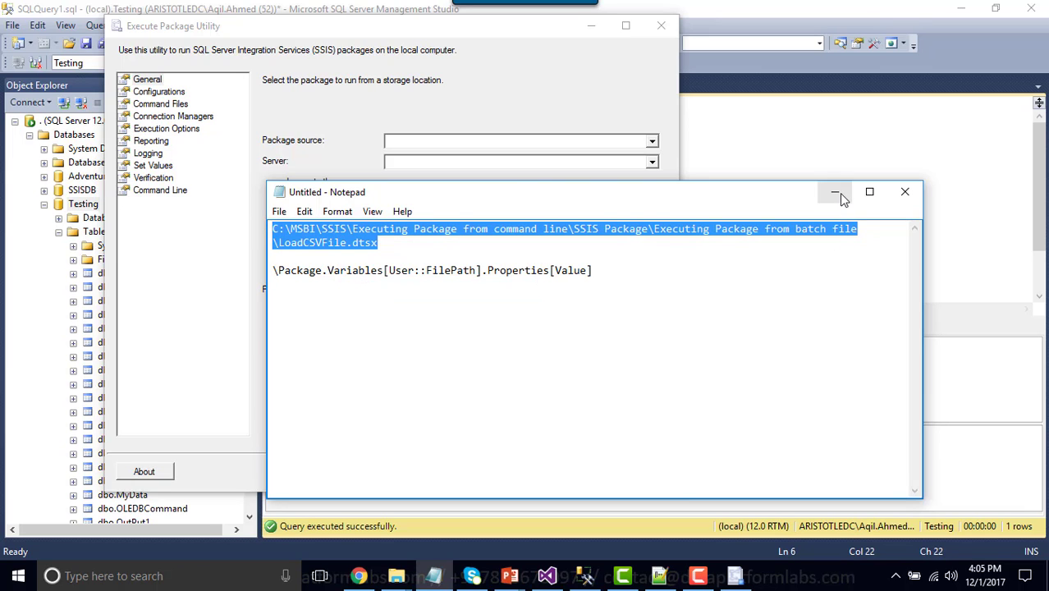
{"action": "left_click", "coordinate": [835, 191]}
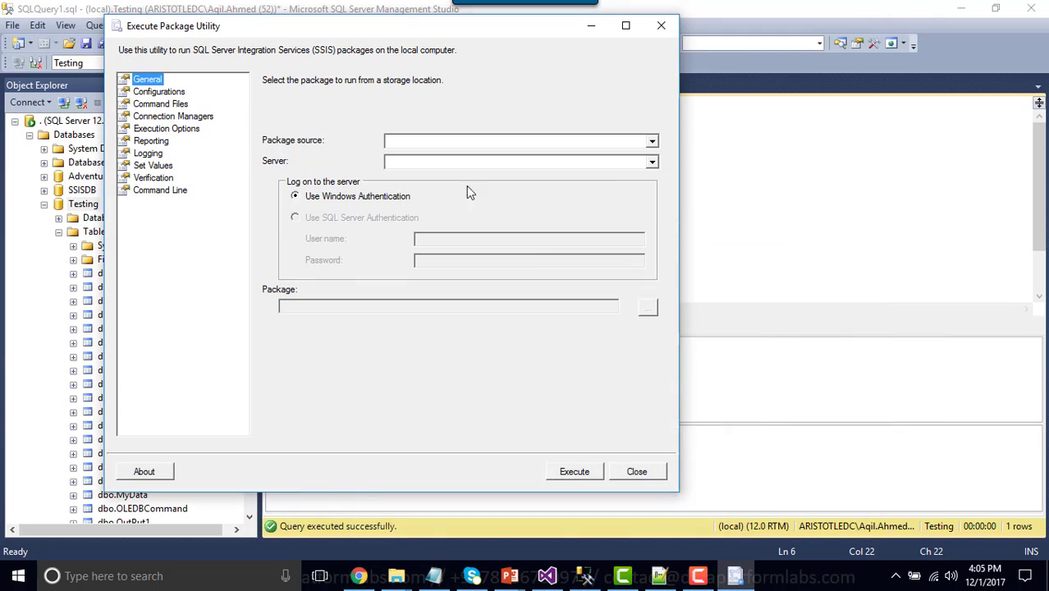
Set the package source to File system and paste the copied LoadCSVFile.dtsx path as the package.
{"action": "left_click", "coordinate": [460, 142]}
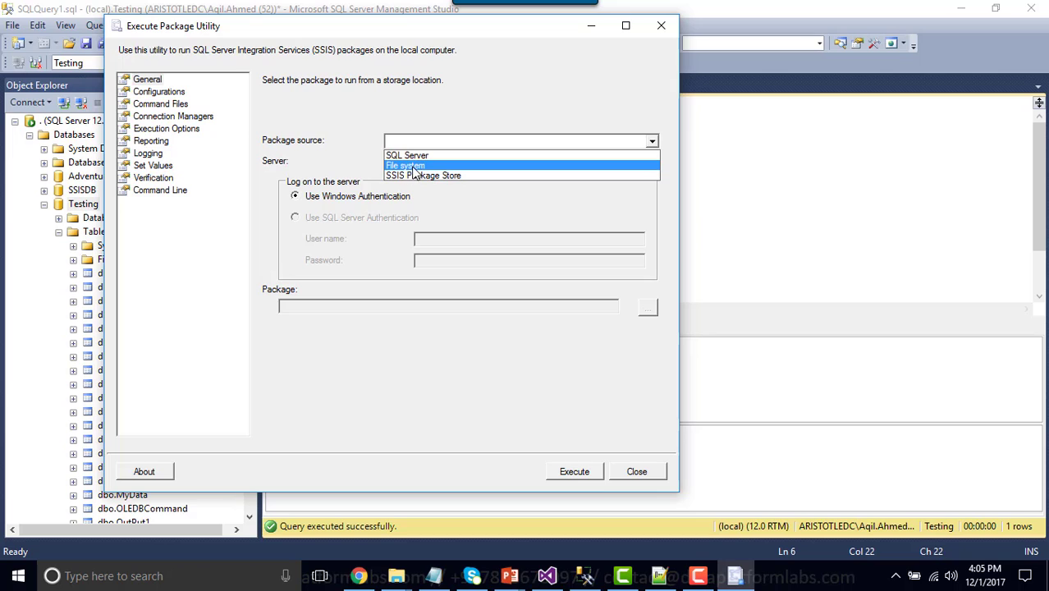
{"action": "left_click", "coordinate": [416, 167]}
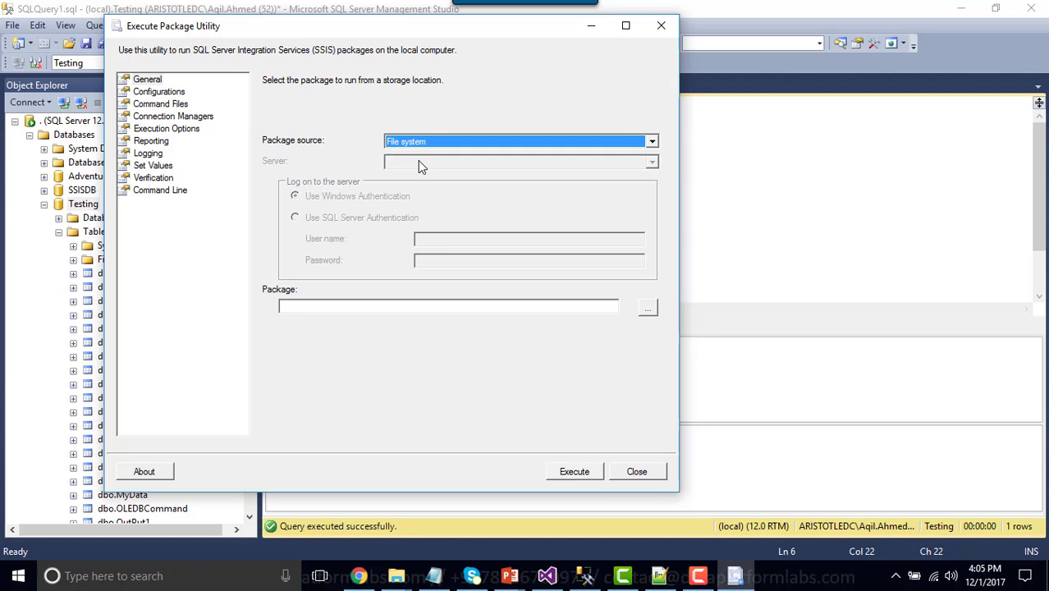
{"action": "left_click", "coordinate": [378, 305]}
{"action": "key", "text": "ctrl+v"}
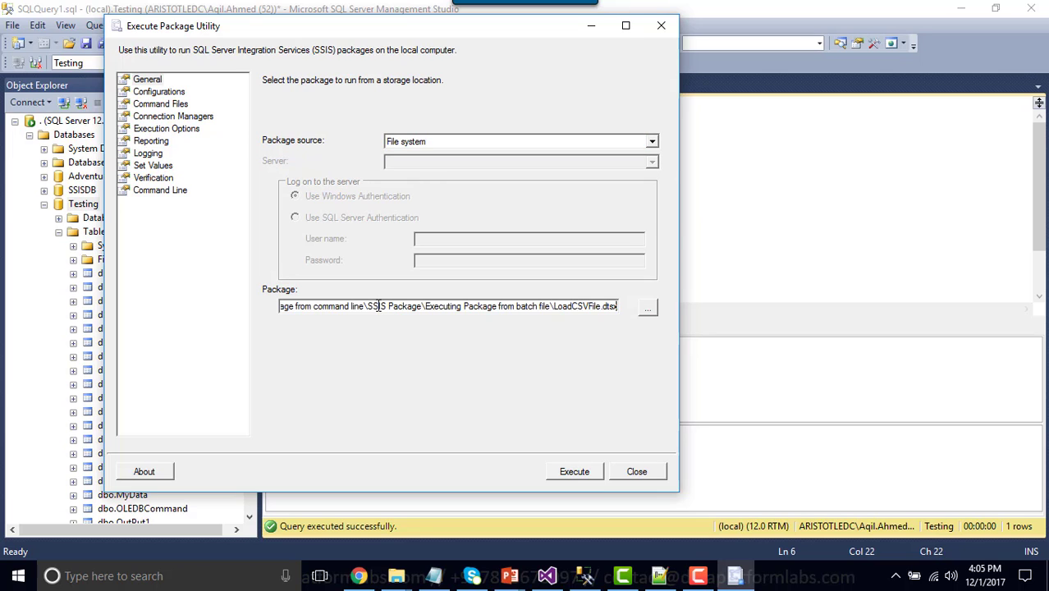
{"action": "key", "text": "Home"}
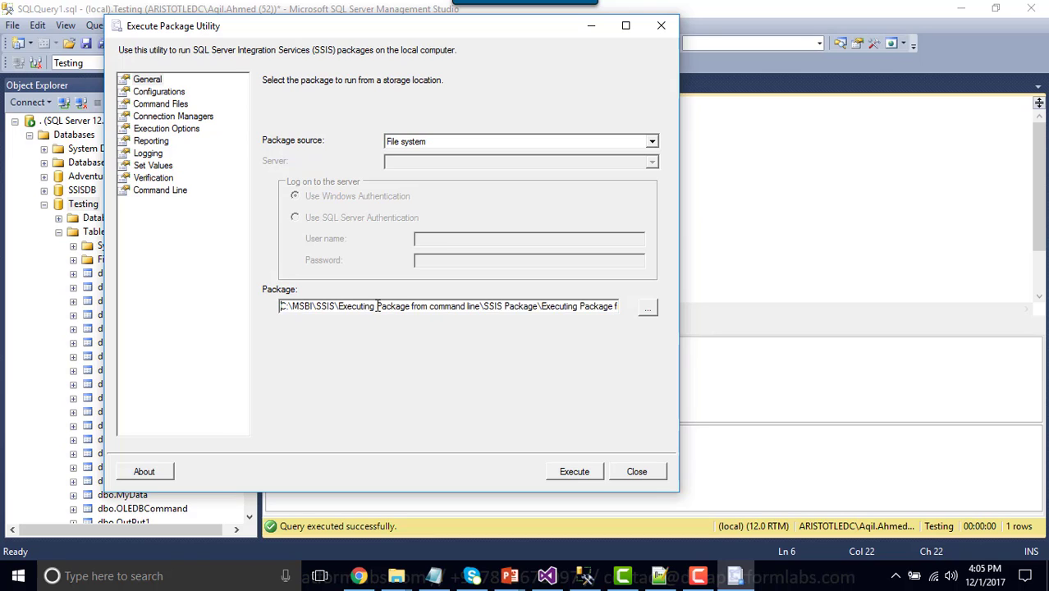
{"action": "key", "text": "End"}
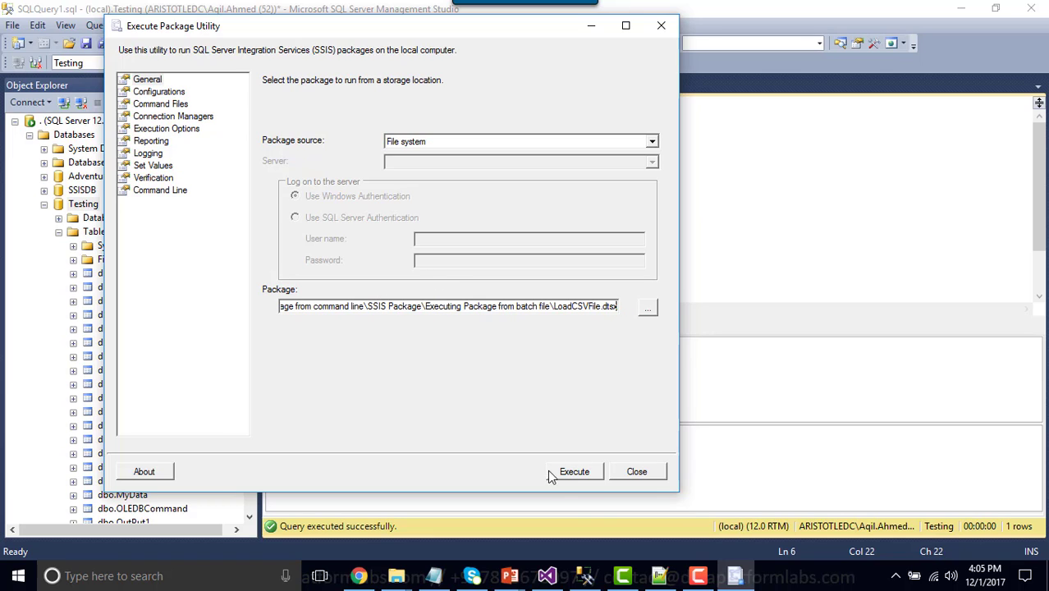
Execute the package, review the execution progress through its last entry, and close the progress report.
{"action": "left_click", "coordinate": [574, 473]}
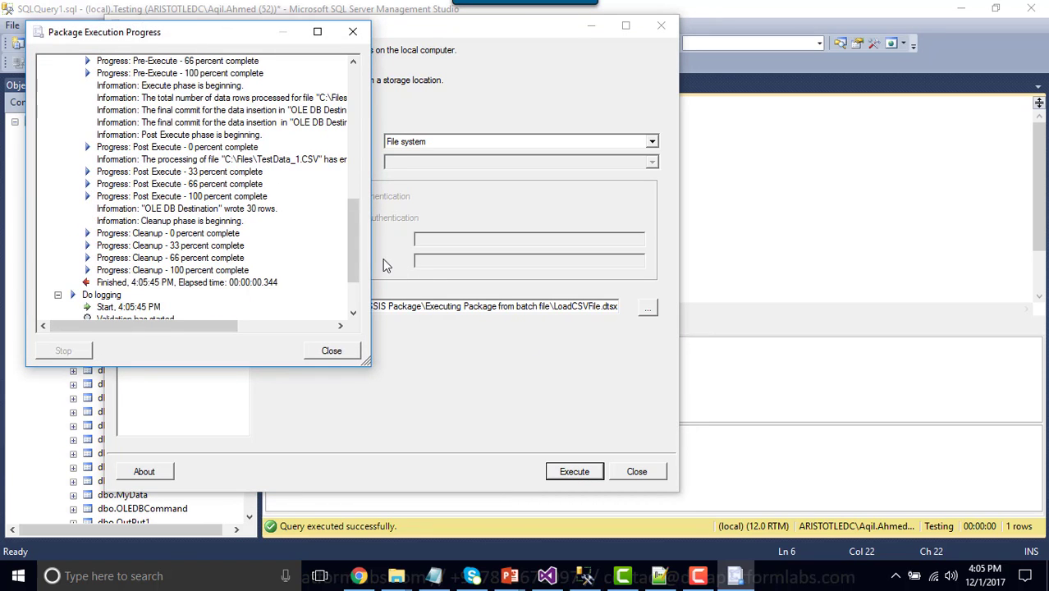
{"action": "left_click_drag", "start_coordinate": [353, 230], "coordinate": [349, 280]}
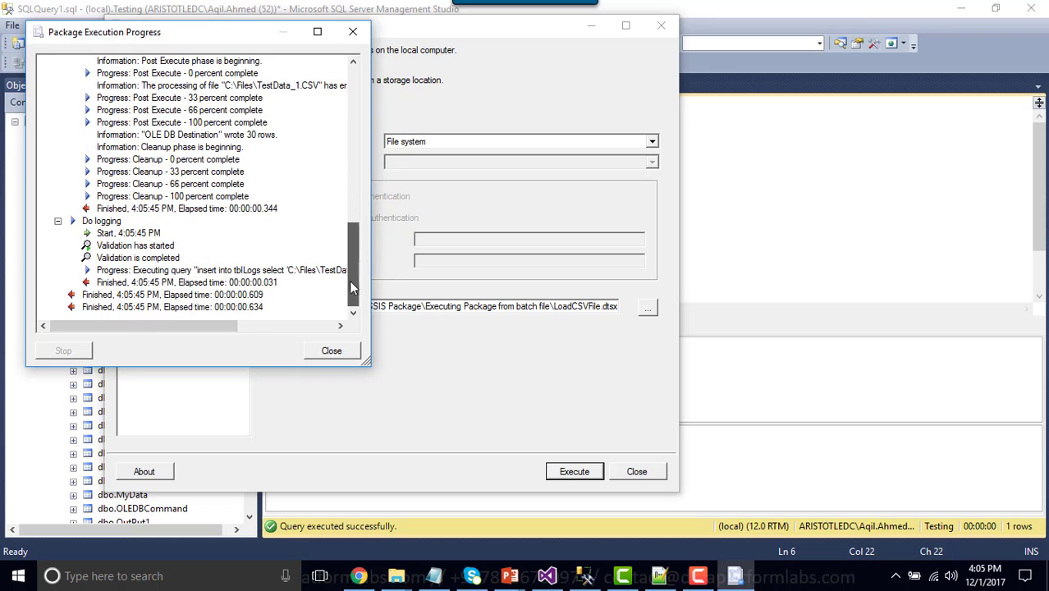
{"action": "left_click", "coordinate": [233, 308]}
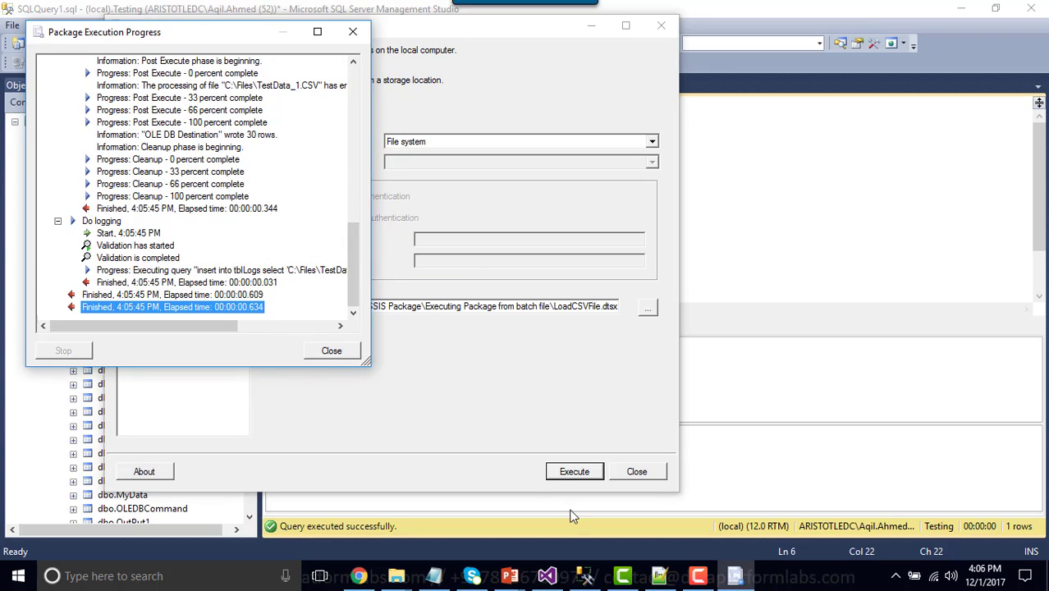
{"action": "left_click", "coordinate": [329, 351]}
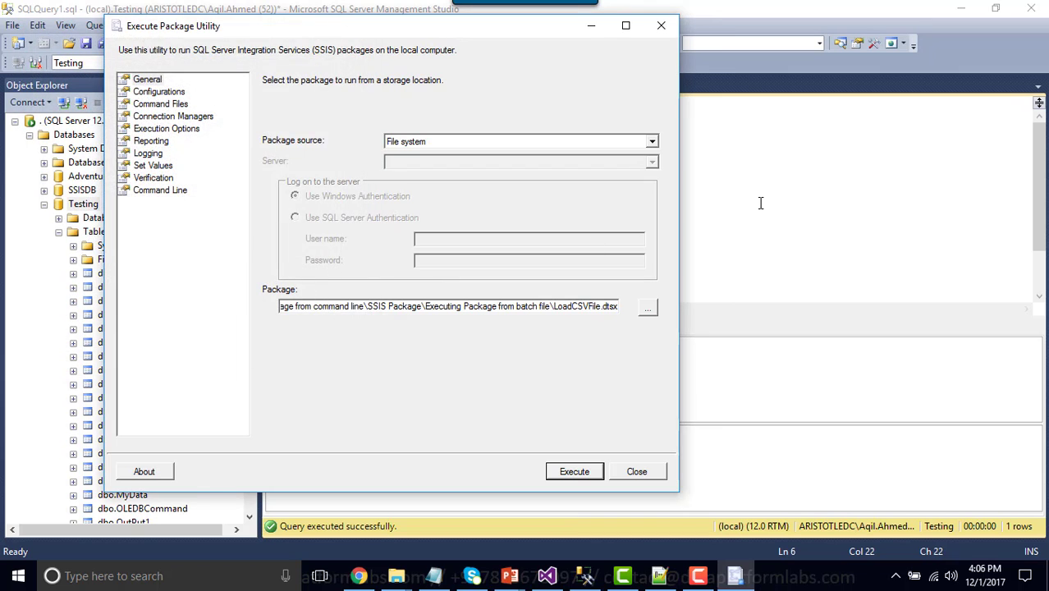
Switch to Management Studio, rerun the TestData count and tblLogs queries, and examine the returned count and log row.
{"action": "key", "text": "Escape"}
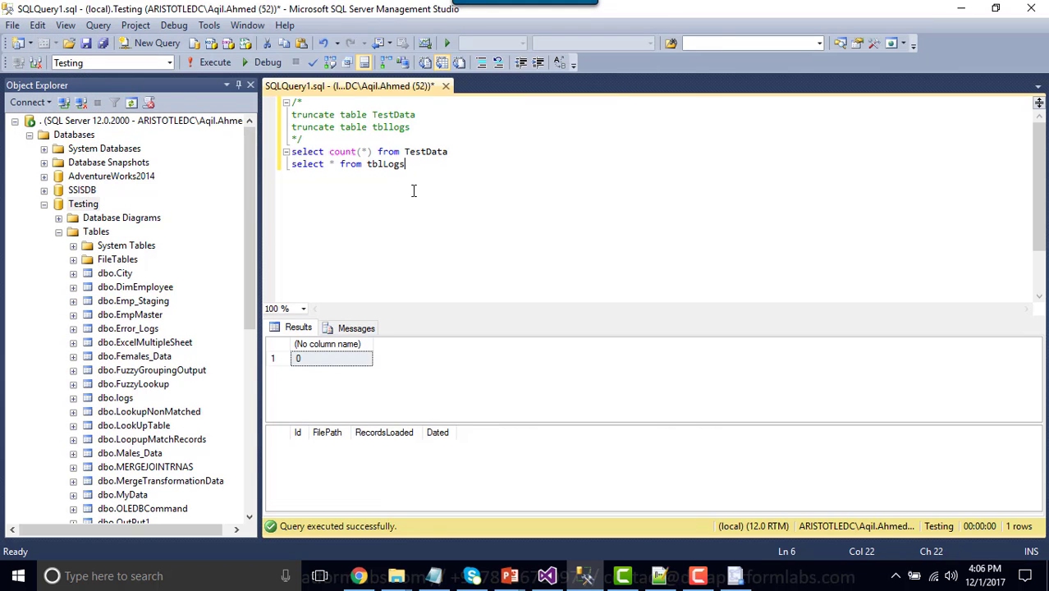
{"action": "left_click", "coordinate": [211, 63]}
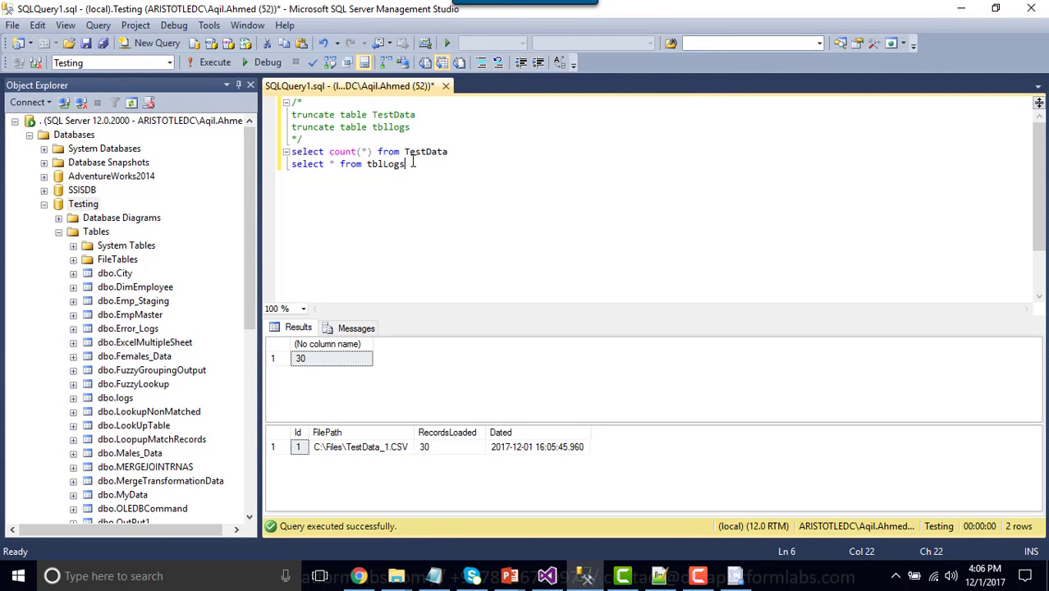
{"action": "left_click", "coordinate": [320, 358]}
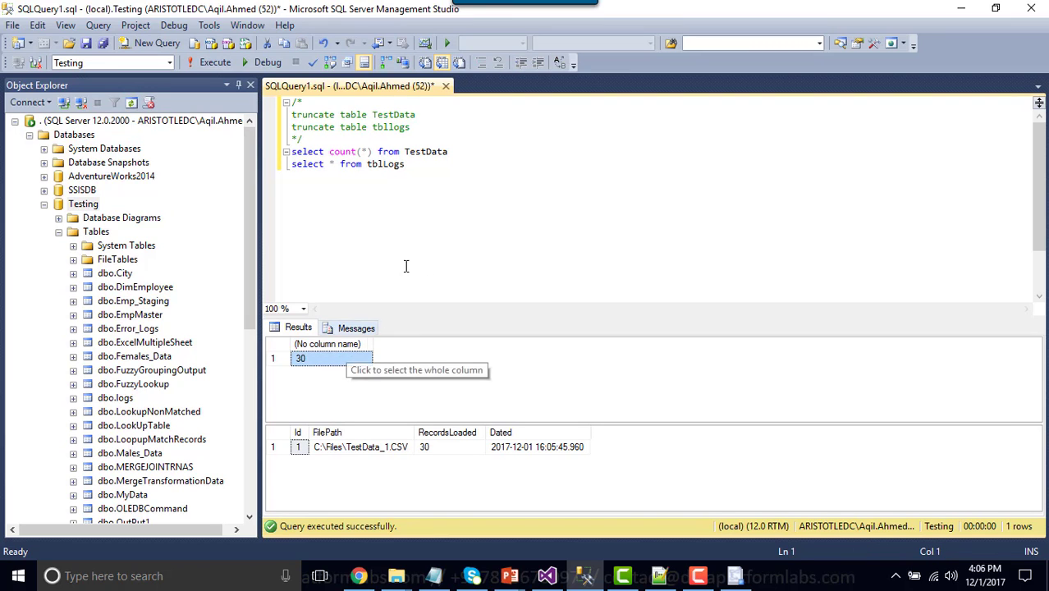
{"action": "double_click", "coordinate": [436, 151]}
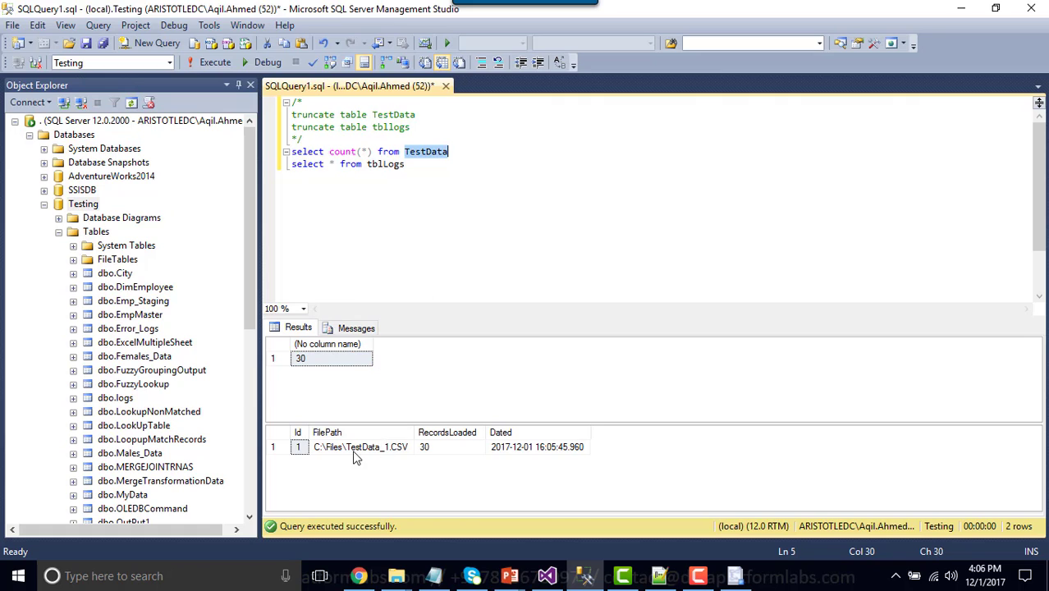
{"action": "left_click_drag", "start_coordinate": [355, 449], "coordinate": [543, 449]}
{"action": "left_click", "coordinate": [508, 240]}
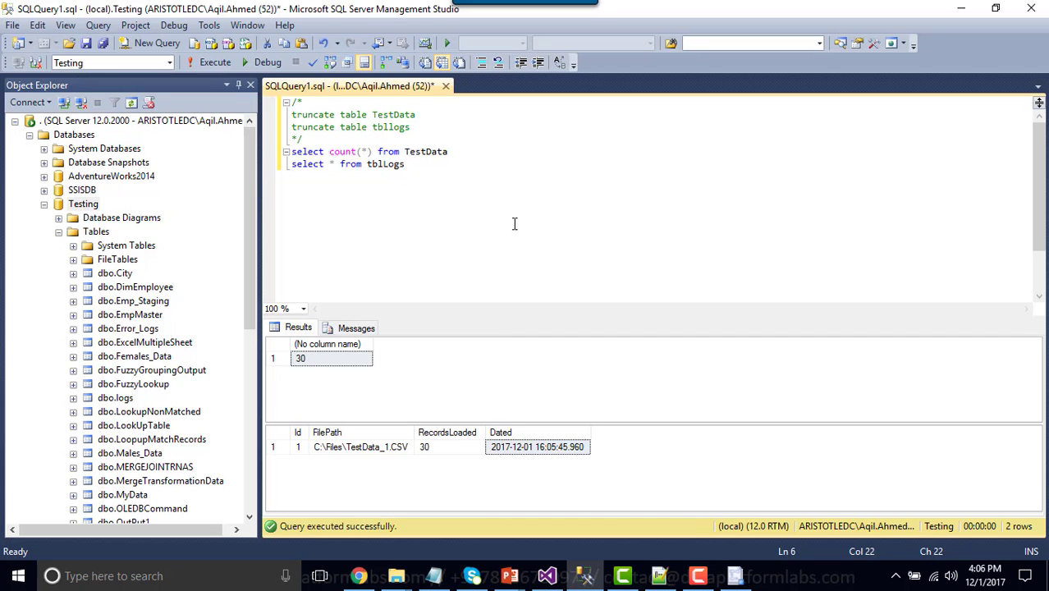
Close the open Execute Package Utility, launch the SQL Server 2014 Execute Package Utility afresh, and reposition its window.
{"action": "left_click", "coordinate": [734, 576]}
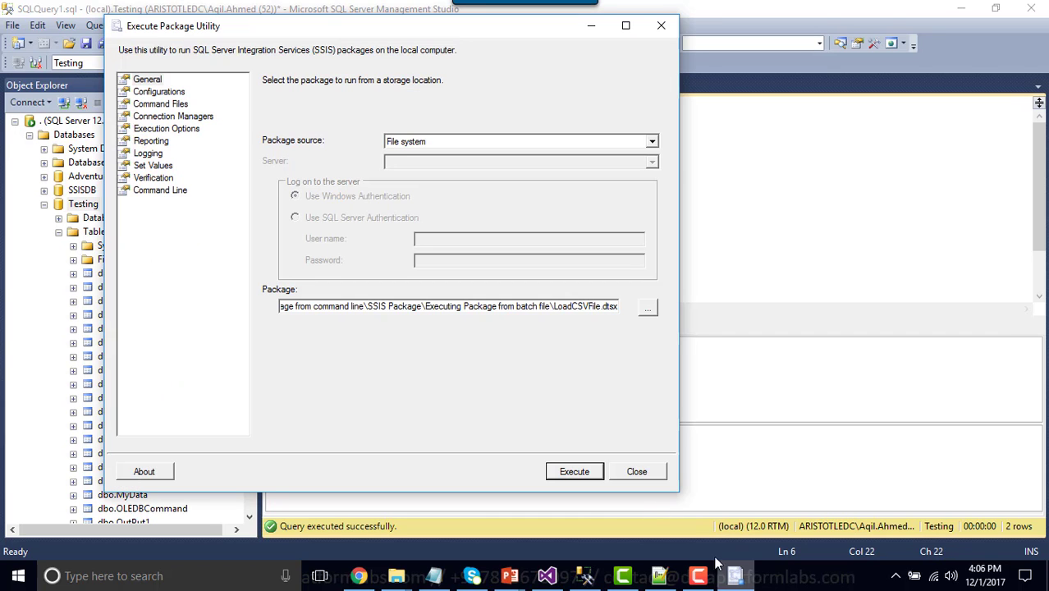
{"action": "left_click", "coordinate": [637, 471]}
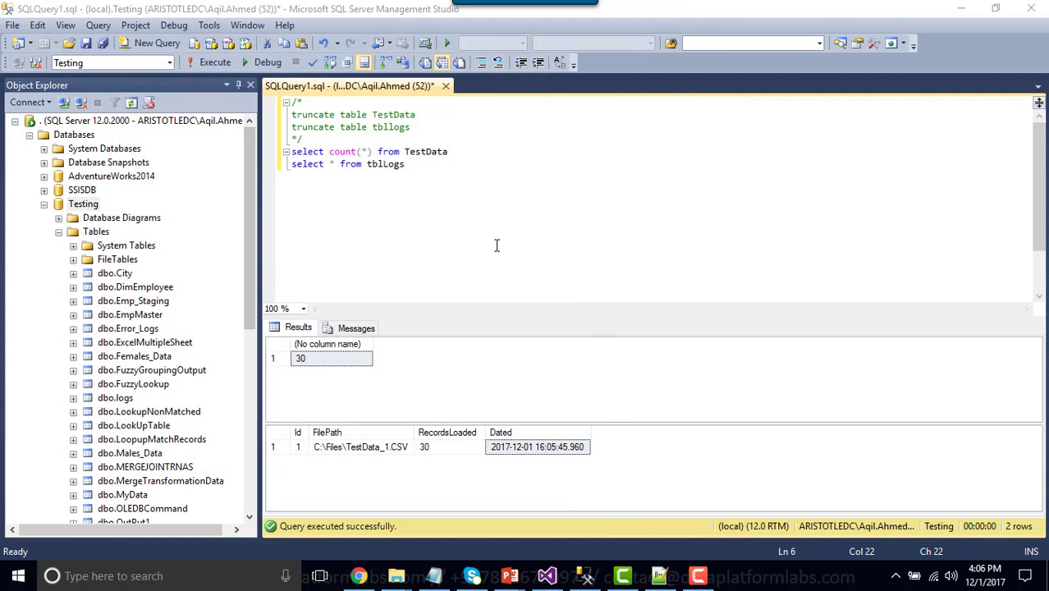
{"action": "left_click", "coordinate": [210, 574]}
{"action": "type", "text": "e"}
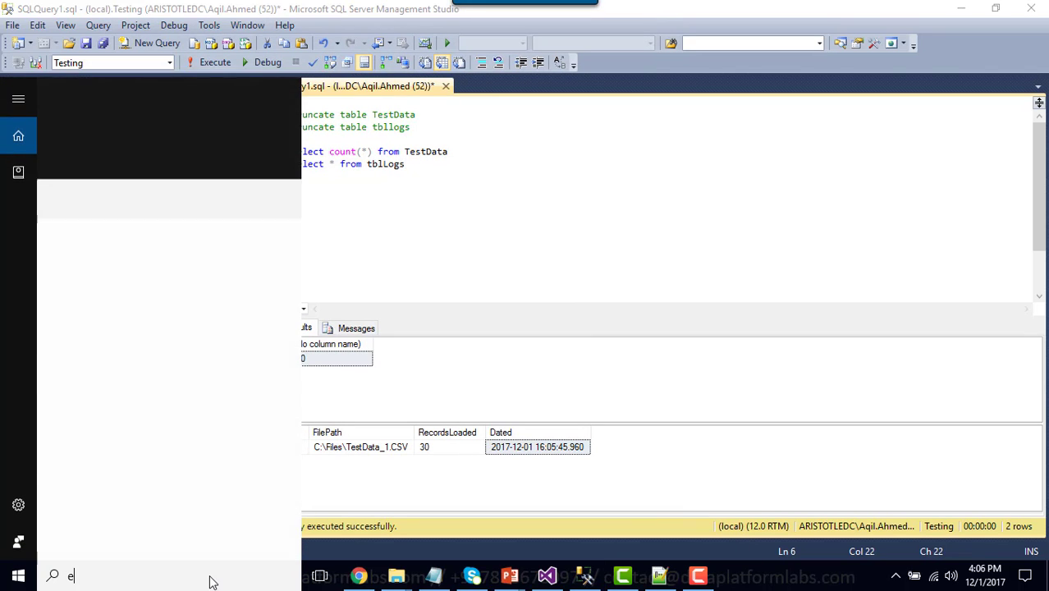
{"action": "type", "text": "xecute"}
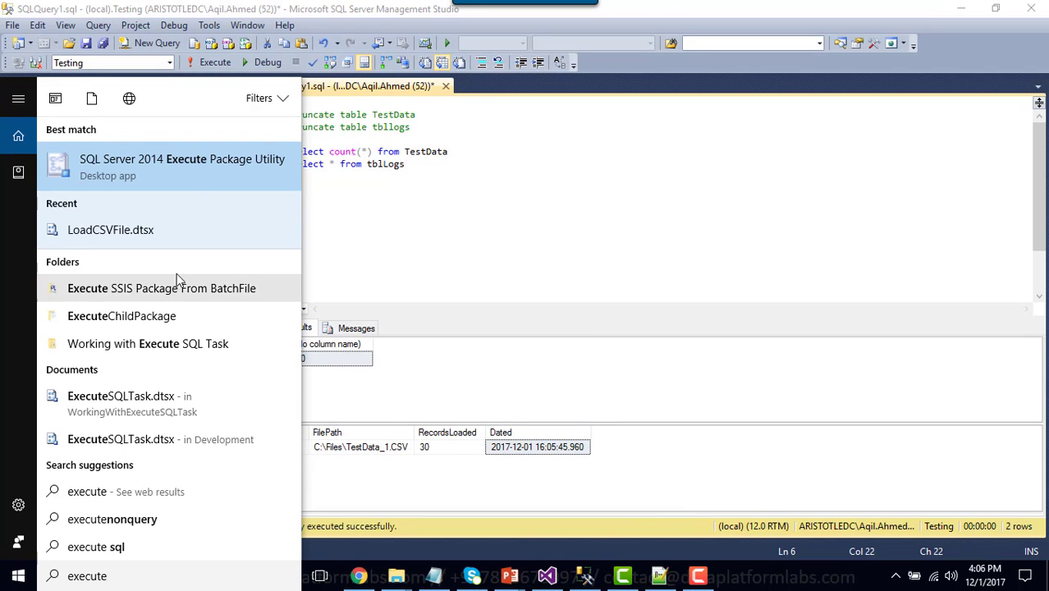
{"action": "left_click", "coordinate": [192, 166]}
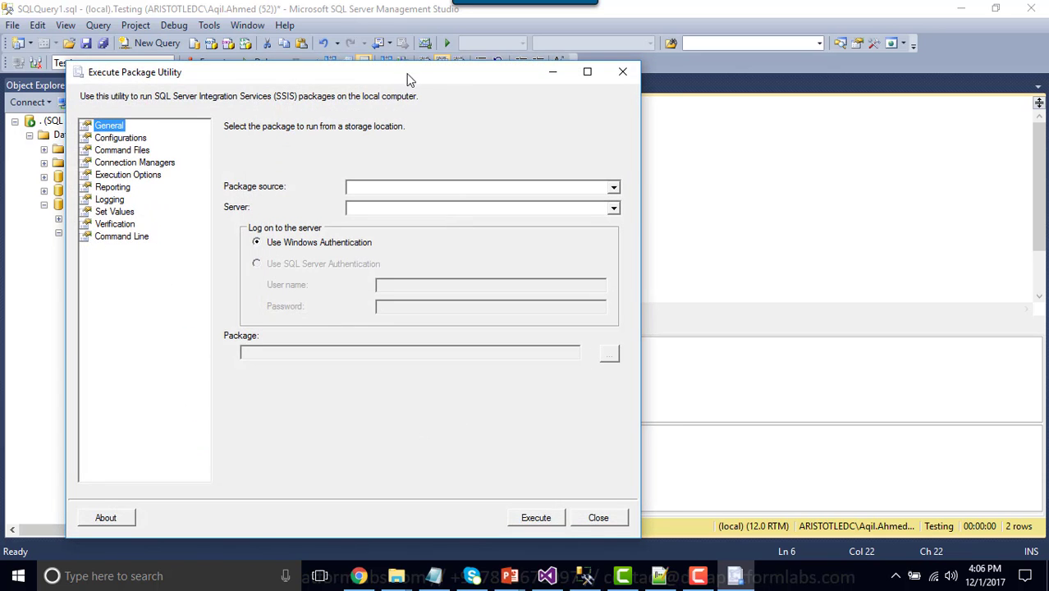
{"action": "left_click_drag", "start_coordinate": [410, 80], "coordinate": [432, 62]}
Set the package source to File system, paste the LoadCSVFile.dtsx path as the package, and check the path from its beginning.
{"action": "left_click", "coordinate": [487, 173]}
{"action": "left_click", "coordinate": [463, 197]}
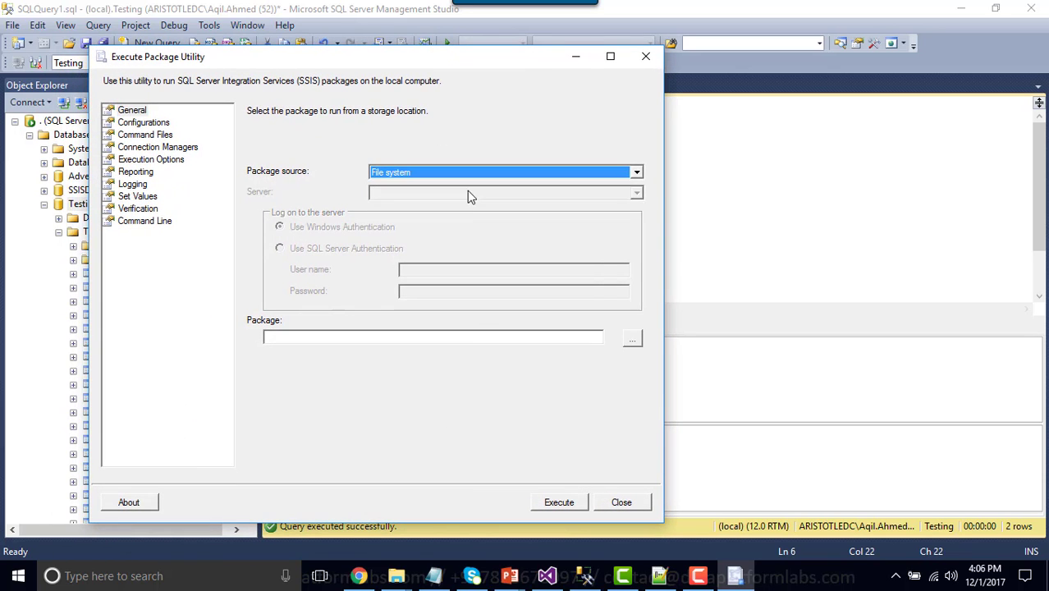
{"action": "left_click", "coordinate": [391, 335]}
{"action": "key", "text": "ctrl+v"}
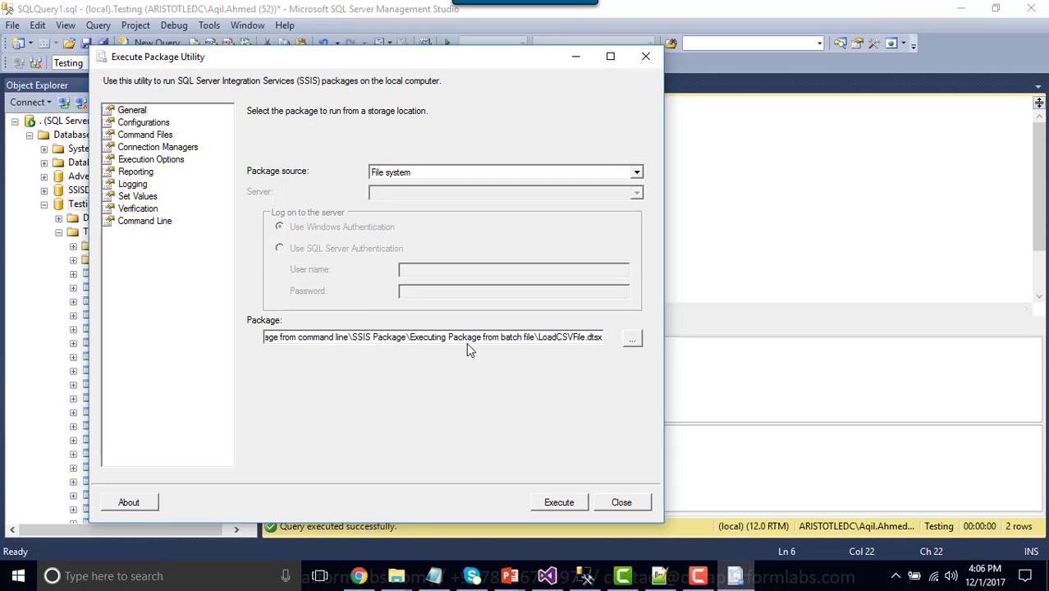
{"action": "key", "text": "Home"}
{"action": "key", "text": "End"}
{"action": "key", "text": "Home"}
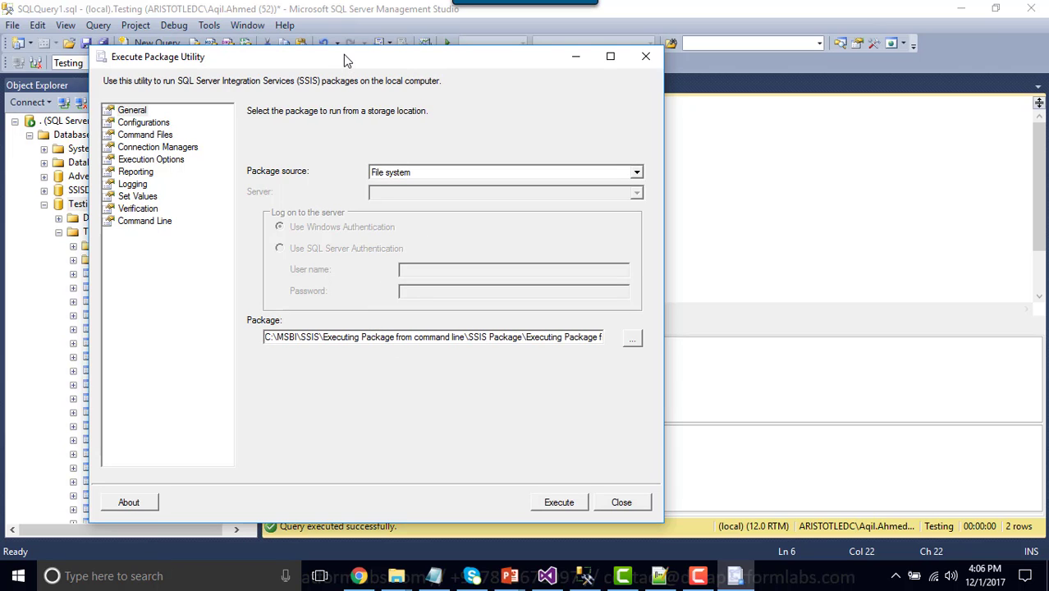
{"action": "left_click_drag", "start_coordinate": [343, 56], "coordinate": [398, 45]}
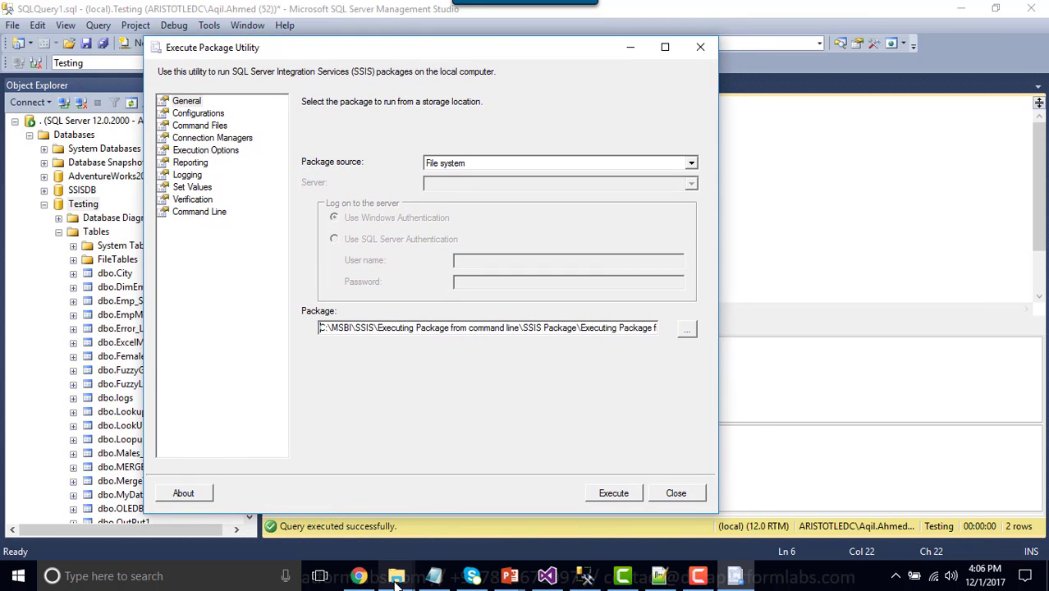
Bring up the C:\Files folder and point out the source files TestData_1.CSV and TestData_2.CSV.
{"action": "left_click", "coordinate": [396, 575]}
{"action": "left_click", "coordinate": [338, 505]}
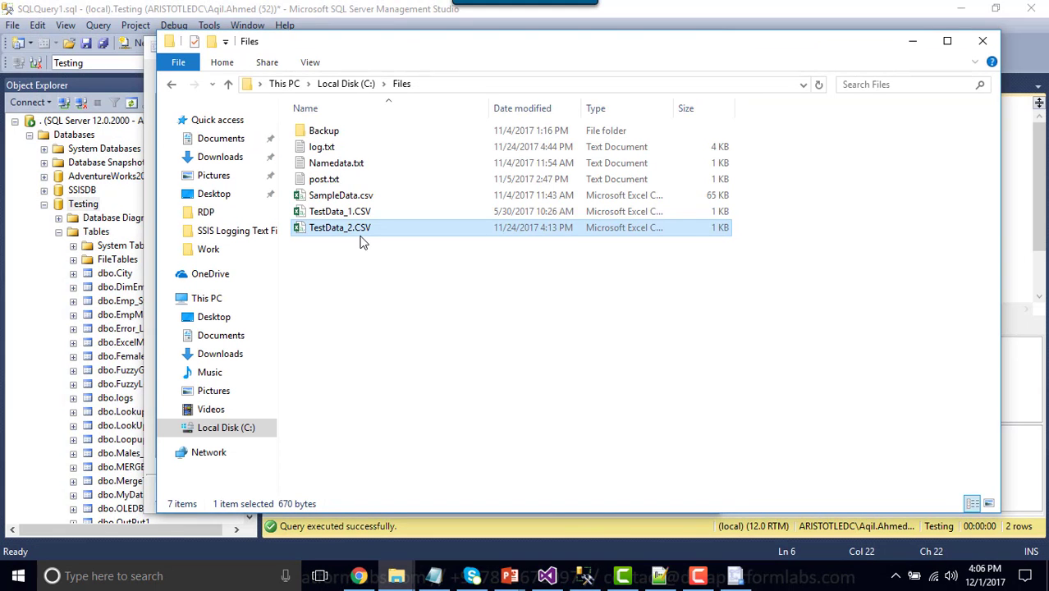
{"action": "left_click", "coordinate": [351, 213]}
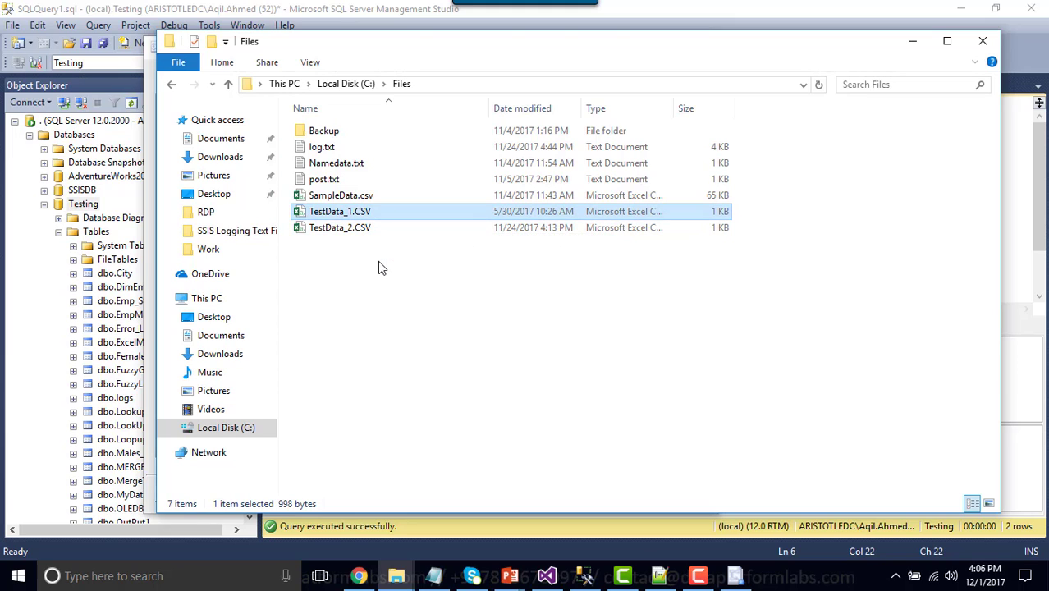
{"action": "left_click", "coordinate": [335, 235]}
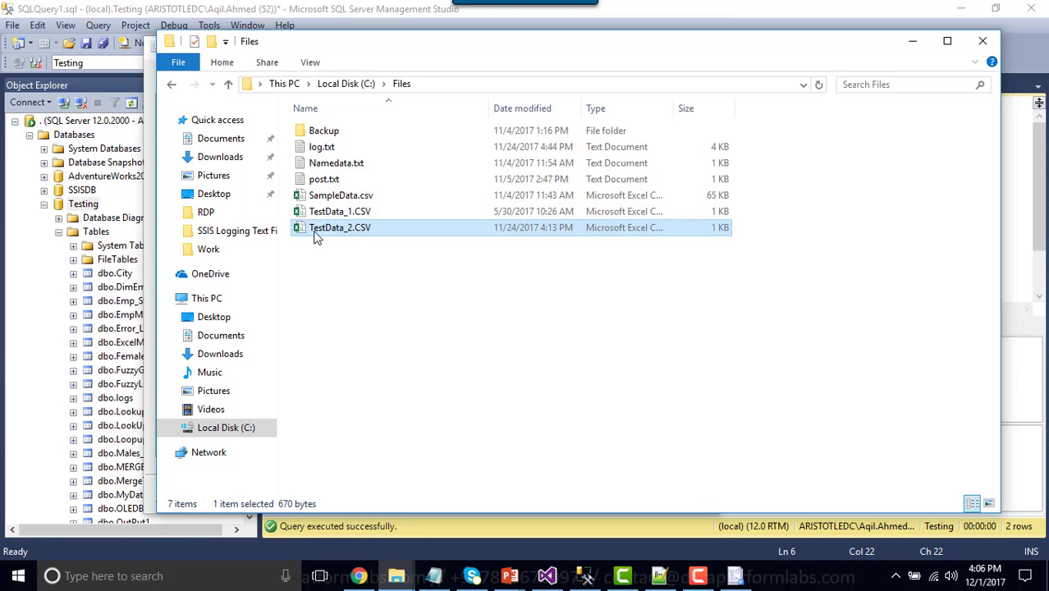
Display the LoadCSVFile package variables in Visual Studio to check FilePath, and minimize Visual Studio and the Files folder window.
{"action": "left_click", "coordinate": [547, 575]}
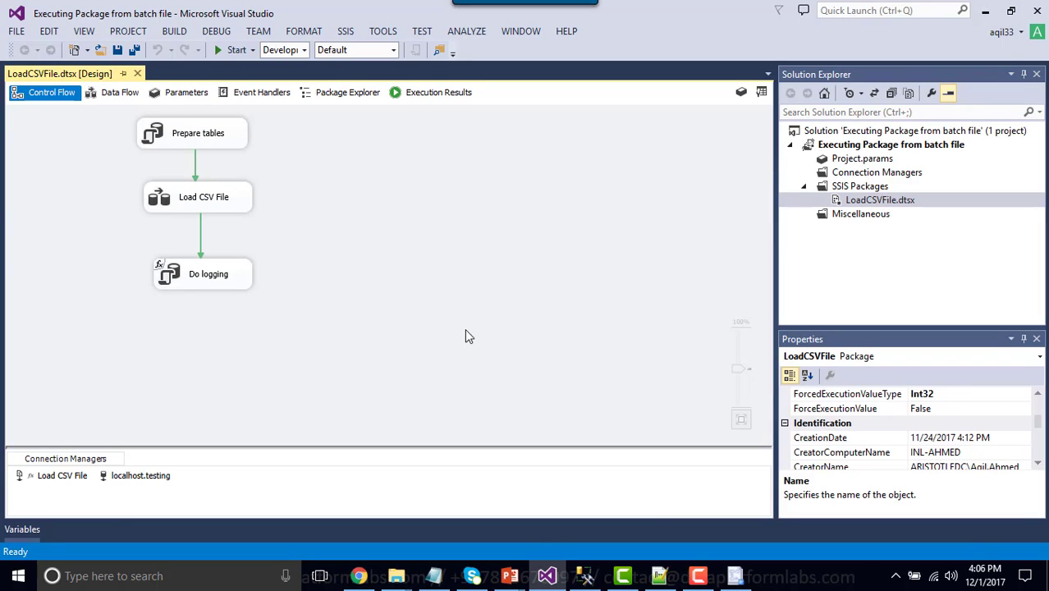
{"action": "right_click", "coordinate": [441, 207]}
{"action": "left_click", "coordinate": [479, 241]}
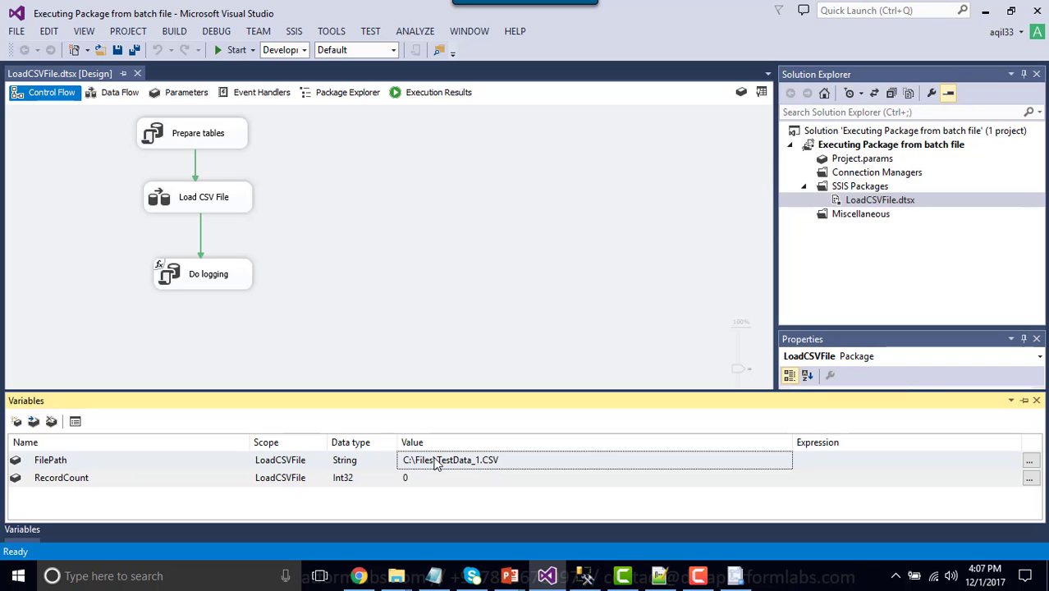
{"action": "left_click", "coordinate": [985, 10]}
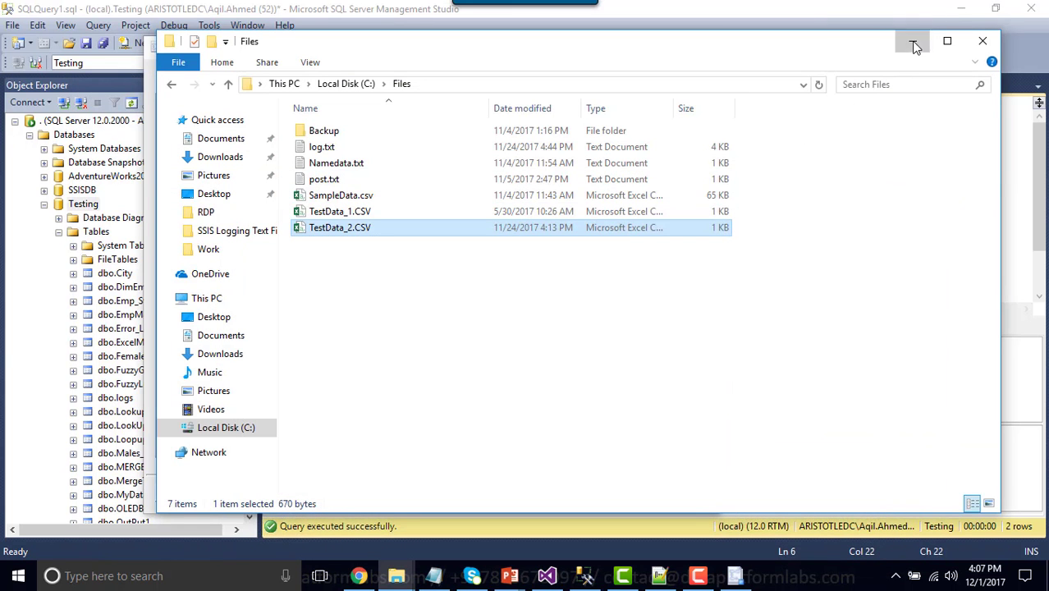
{"action": "left_click", "coordinate": [912, 41]}
Review the variable property path in the Notepad notes and compare it with the package's FilePath variable in Visual Studio.
{"action": "left_click", "coordinate": [434, 576]}
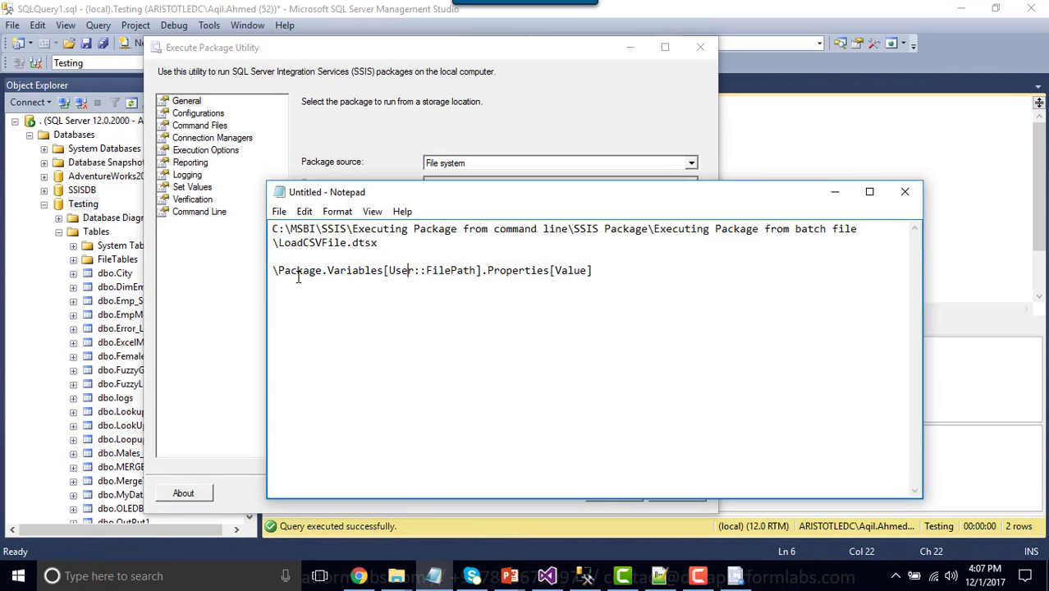
{"action": "left_click_drag", "start_coordinate": [273, 272], "coordinate": [601, 269]}
{"action": "left_click", "coordinate": [602, 270]}
{"action": "left_click", "coordinate": [546, 575]}
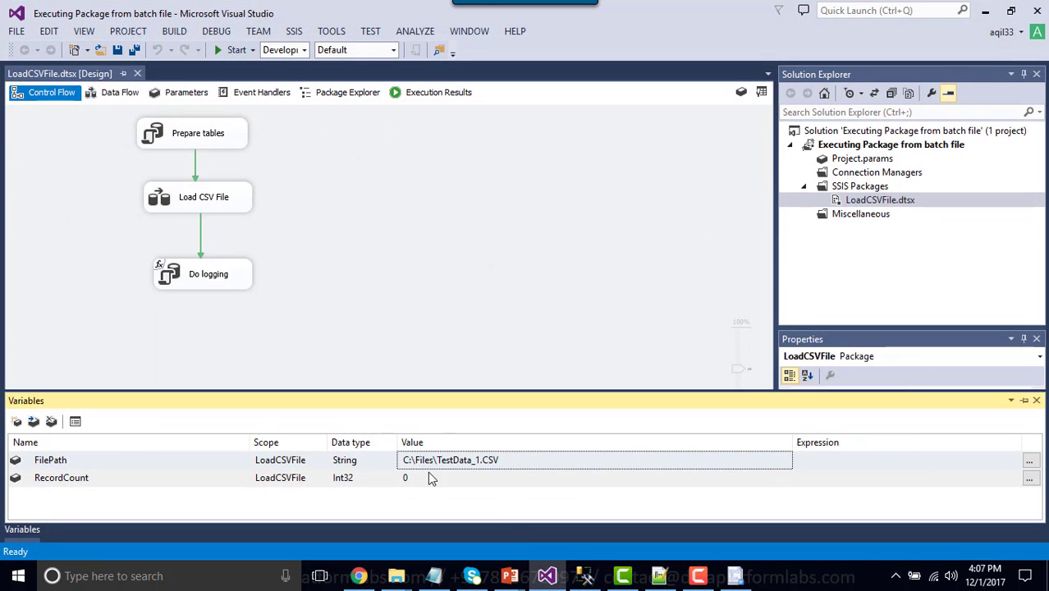
{"action": "left_click", "coordinate": [984, 10]}
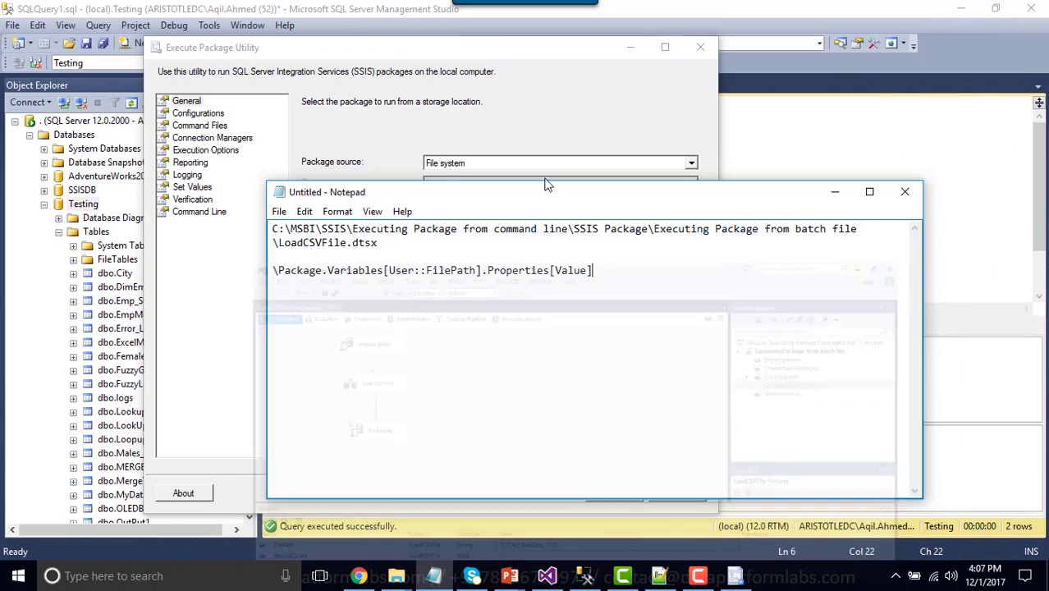
Examine the FilePath variable name inside the property path in the Notepad notes.
{"action": "left_click_drag", "start_coordinate": [423, 270], "coordinate": [473, 270]}
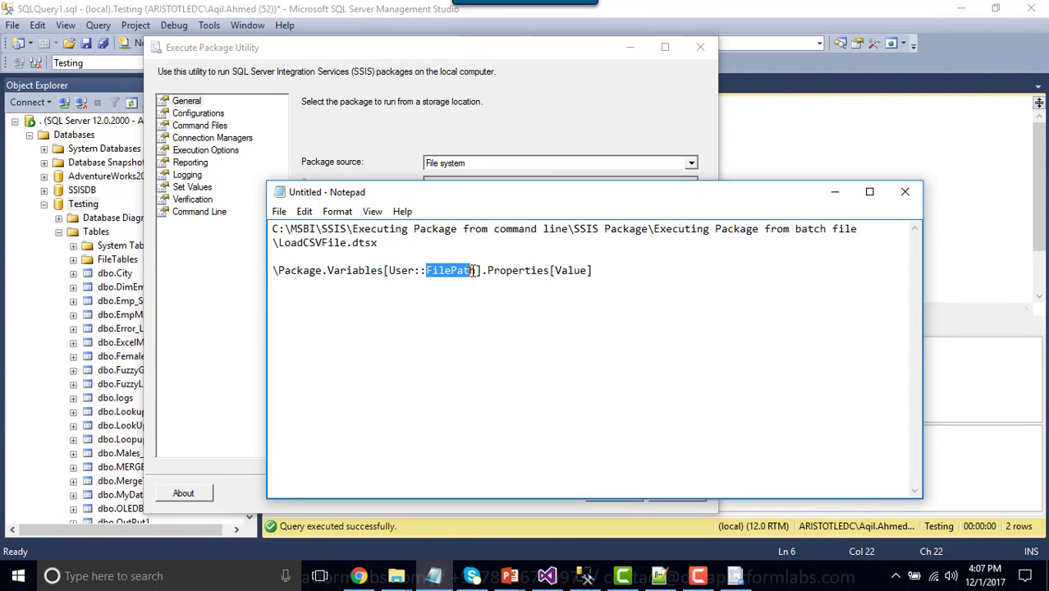
{"action": "left_click", "coordinate": [477, 270]}
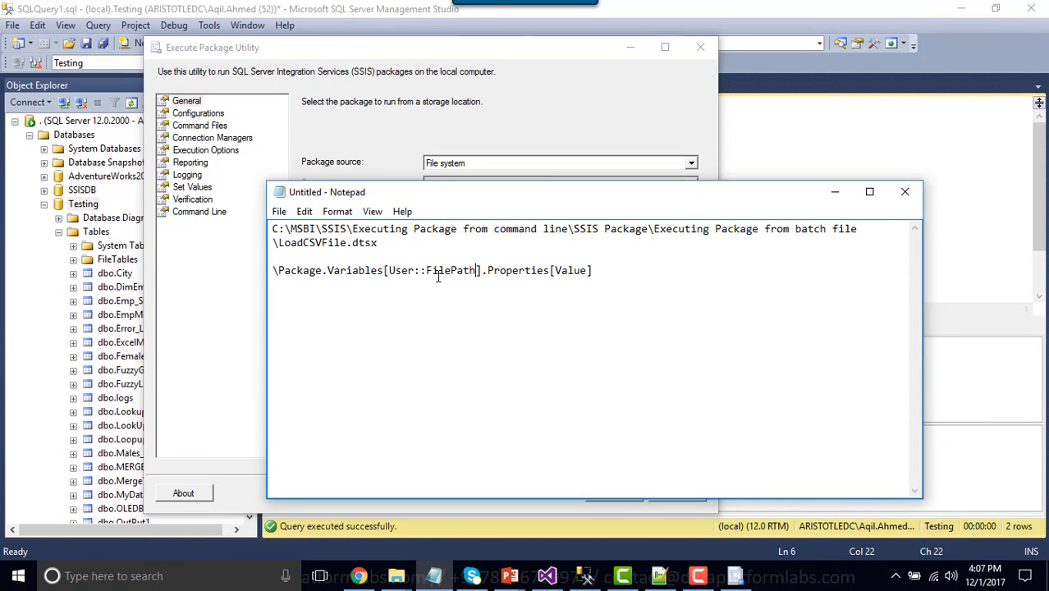
{"action": "left_click_drag", "start_coordinate": [427, 270], "coordinate": [469, 271]}
{"action": "double_click", "coordinate": [474, 272]}
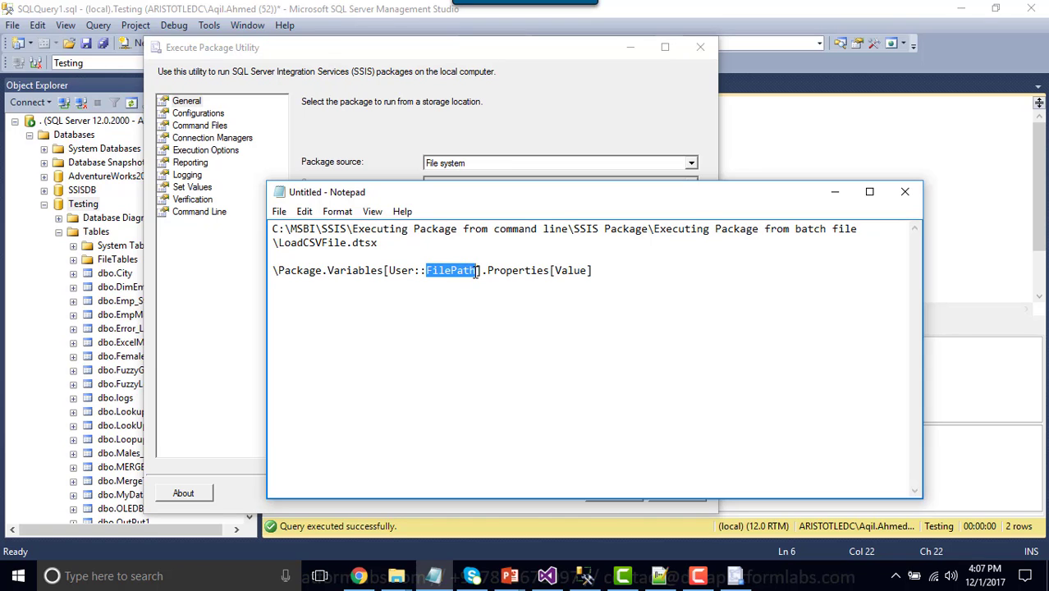
{"action": "left_click", "coordinate": [592, 273]}
{"action": "left_click_drag", "start_coordinate": [427, 271], "coordinate": [466, 271]}
{"action": "left_click", "coordinate": [465, 271]}
{"action": "double_click", "coordinate": [607, 285]}
{"action": "left_click", "coordinate": [605, 272]}
Copy \Package.Variables[User::FilePath].Properties[Value] from Notepad, add it as a property path to set at run time, and widen its column to show it fully.
{"action": "left_click_drag", "start_coordinate": [592, 272], "coordinate": [273, 275]}
{"action": "key", "text": "ctrl+c"}
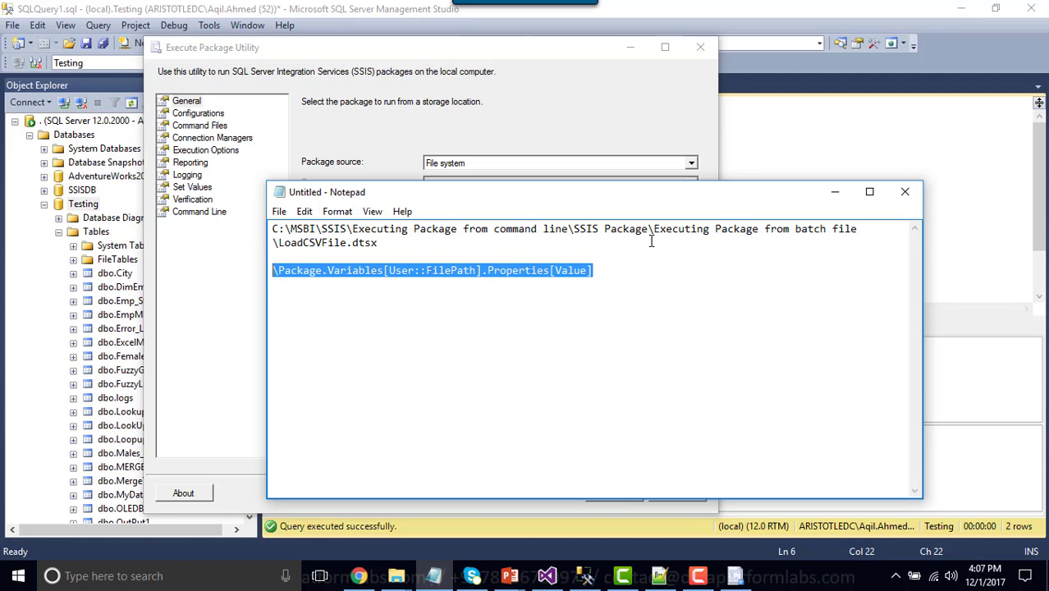
{"action": "left_click", "coordinate": [836, 194]}
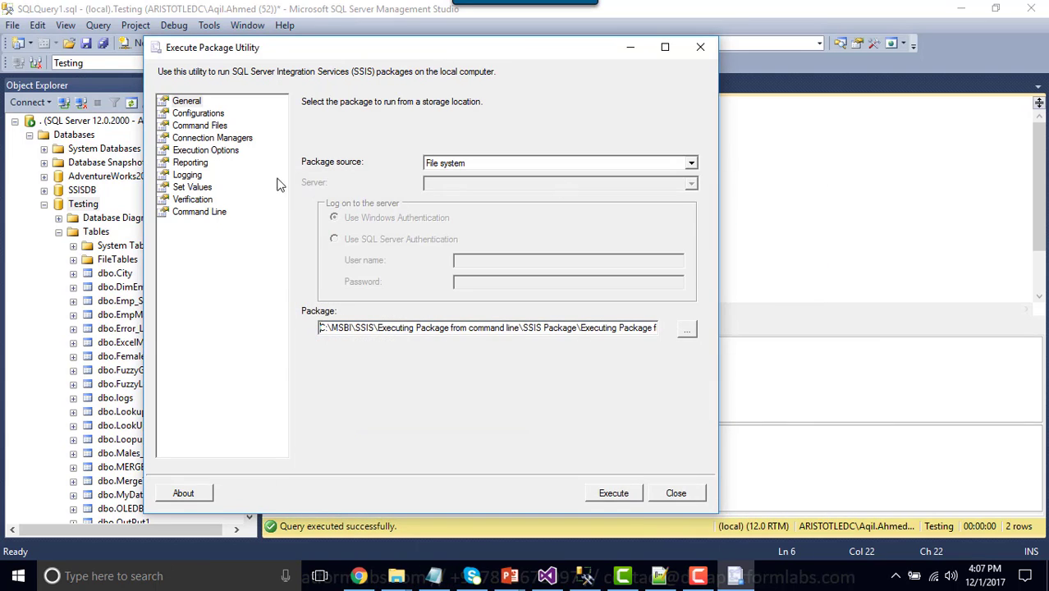
{"action": "left_click", "coordinate": [188, 189]}
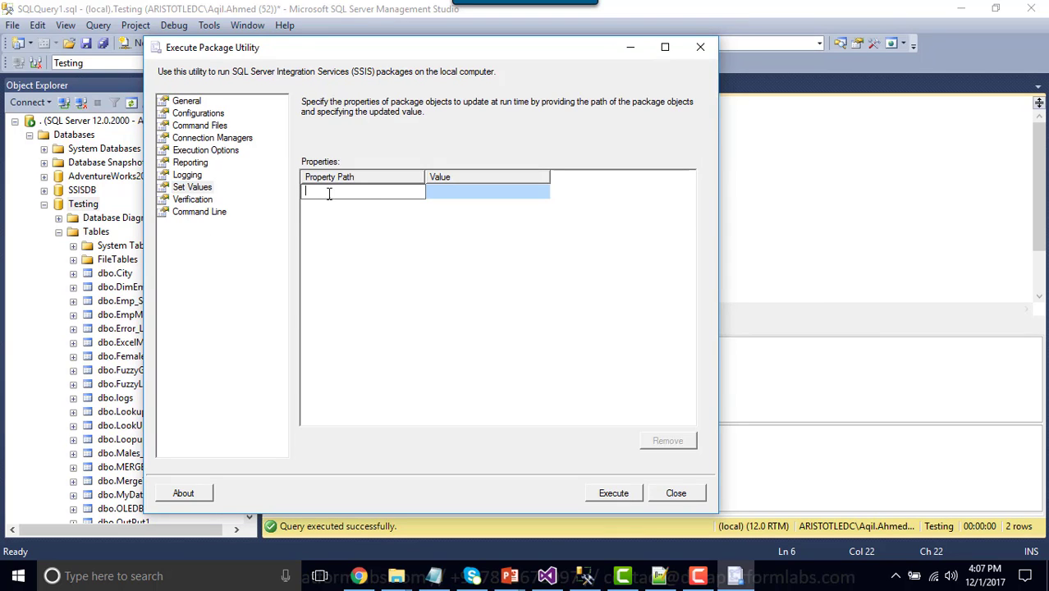
{"action": "key", "text": "ctrl+v"}
{"action": "key", "text": "Return"}
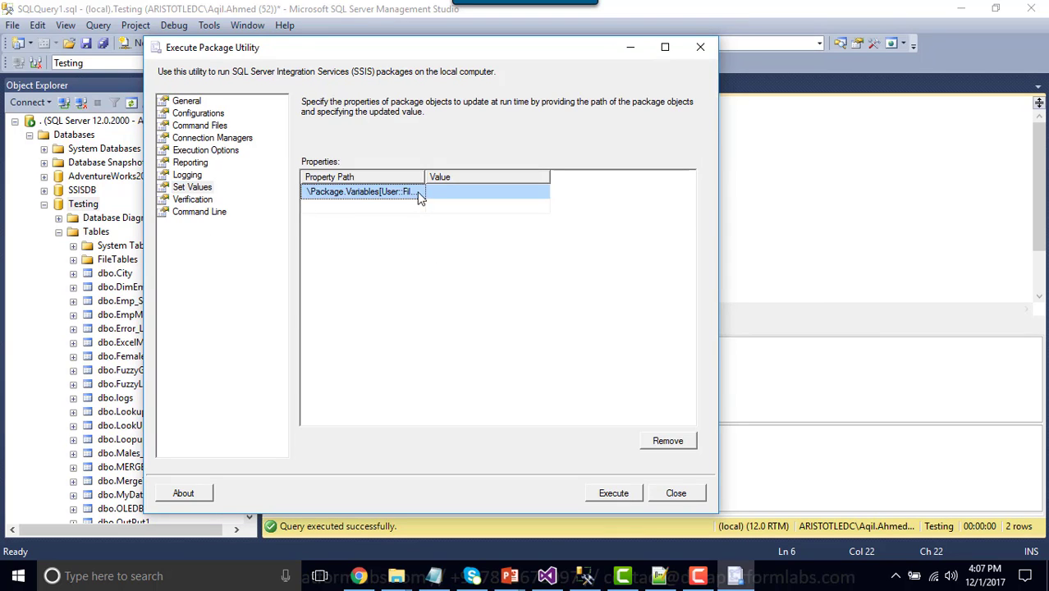
{"action": "left_click_drag", "start_coordinate": [425, 176], "coordinate": [527, 176]}
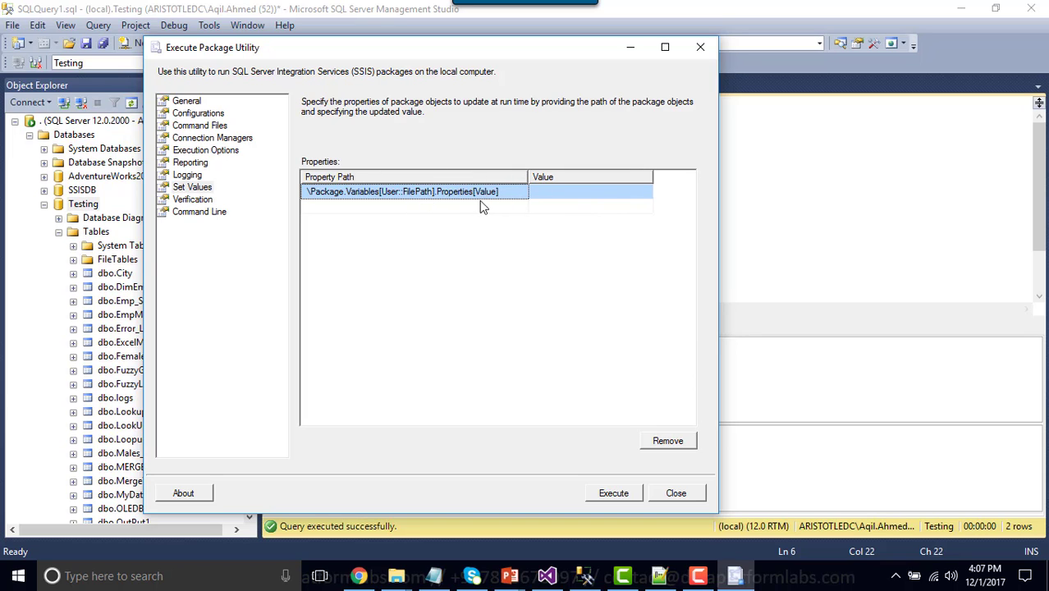
Copy the full path C:\Files\TestData_2.CSV from the Files folder's address in File Explorer.
{"action": "left_click", "coordinate": [571, 195]}
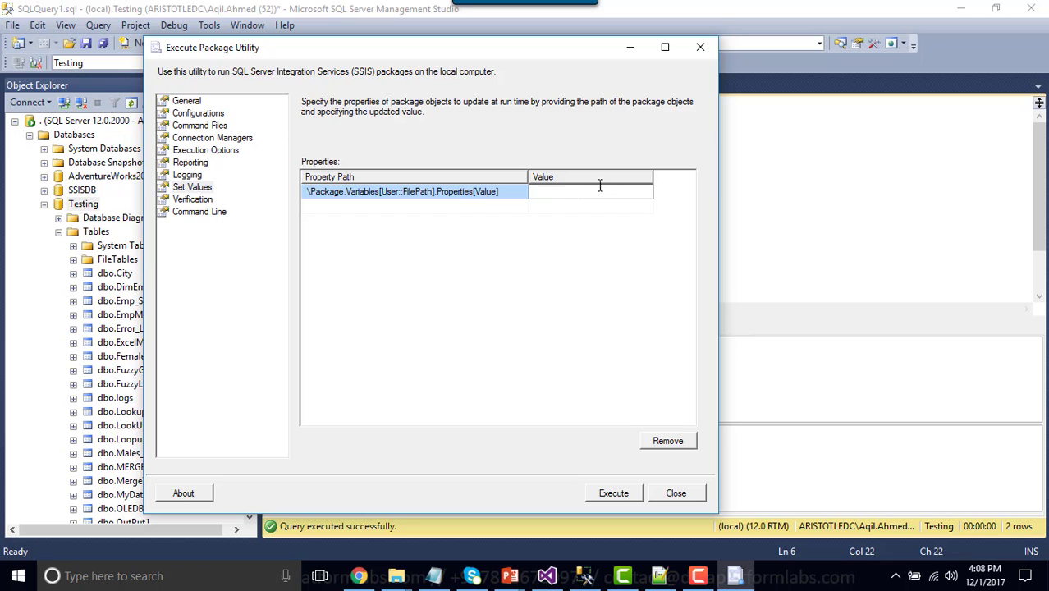
{"action": "left_click", "coordinate": [396, 576]}
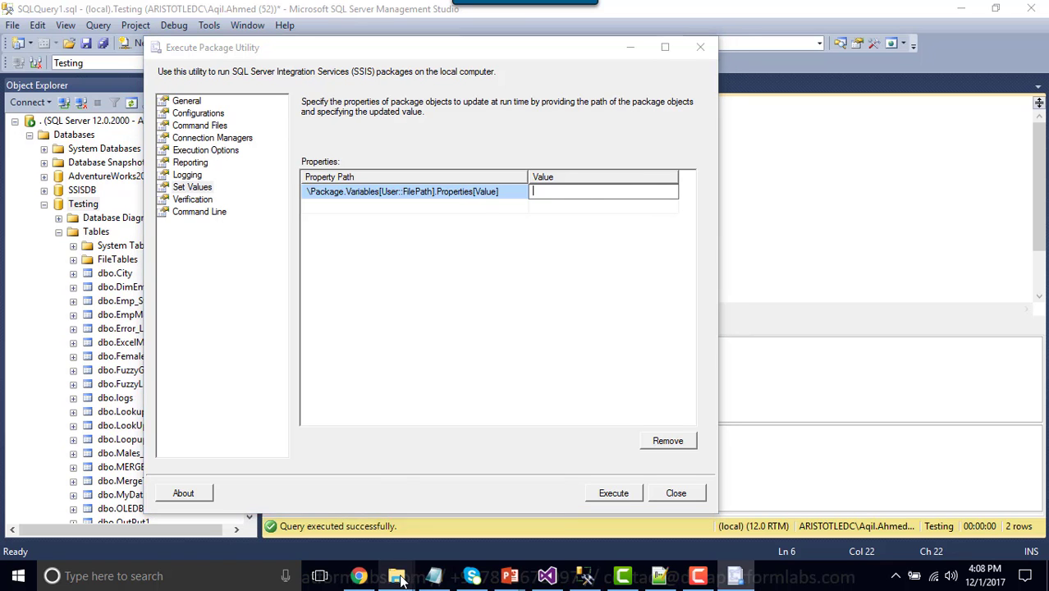
{"action": "left_click", "coordinate": [329, 504]}
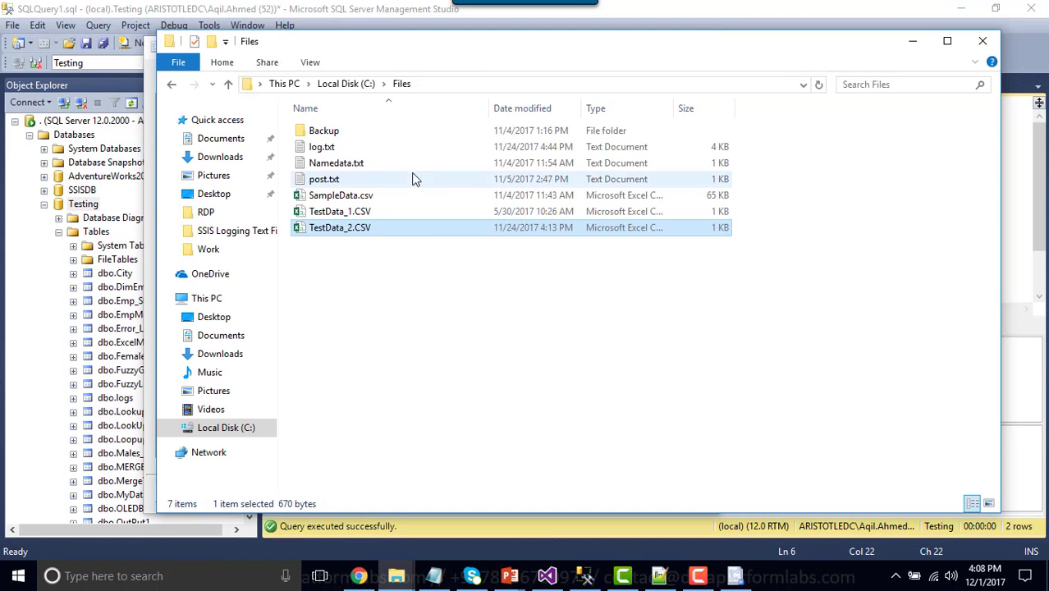
{"action": "left_click", "coordinate": [446, 85]}
{"action": "left_click", "coordinate": [447, 84]}
{"action": "type", "text": "\\Files\\"}
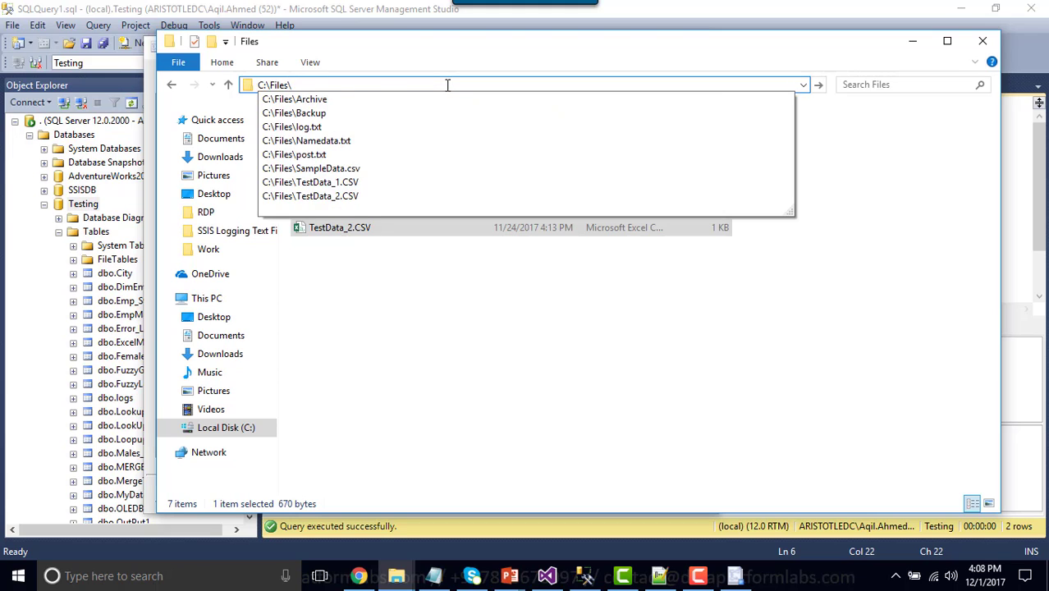
{"action": "type", "text": "Test"}
{"action": "key", "text": "Down"}
{"action": "key", "text": "Down"}
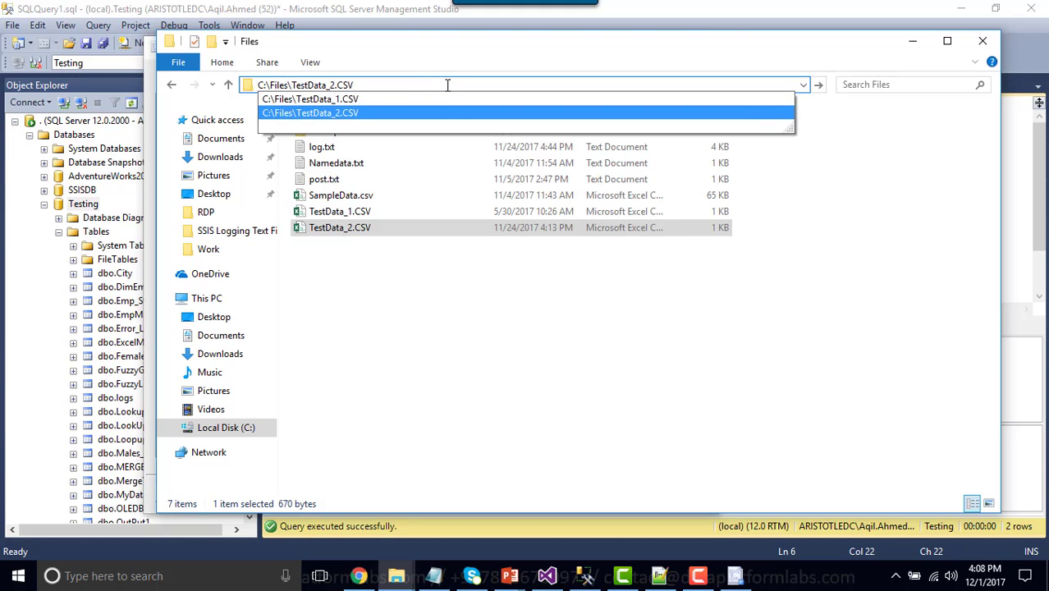
{"action": "key", "text": "ctrl+a"}
{"action": "key", "text": "ctrl+c"}
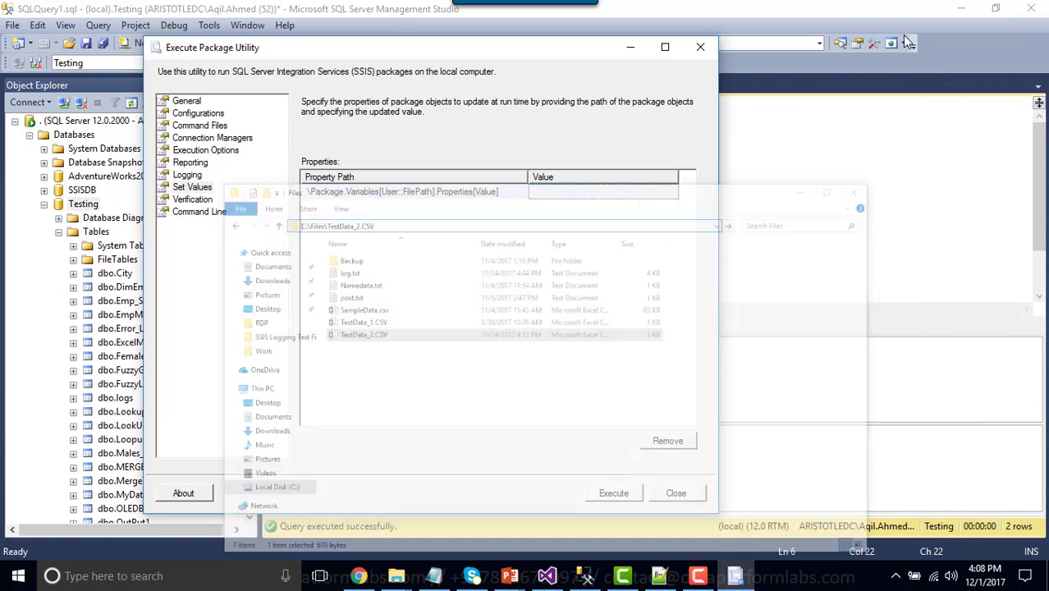
Minimize the Files folder window and paste C:\Files\TestData_2.CSV as the run-time value of the FilePath variable property.
{"action": "left_click", "coordinate": [912, 40]}
{"action": "left_click", "coordinate": [573, 192]}
{"action": "key", "text": "ctrl+v"}
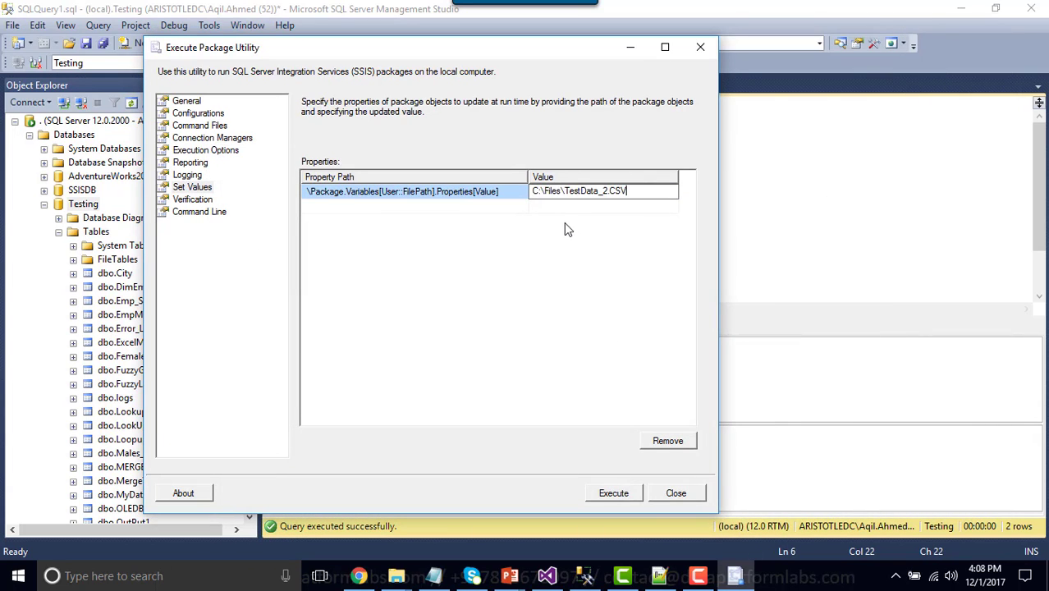
{"action": "left_click", "coordinate": [559, 253]}
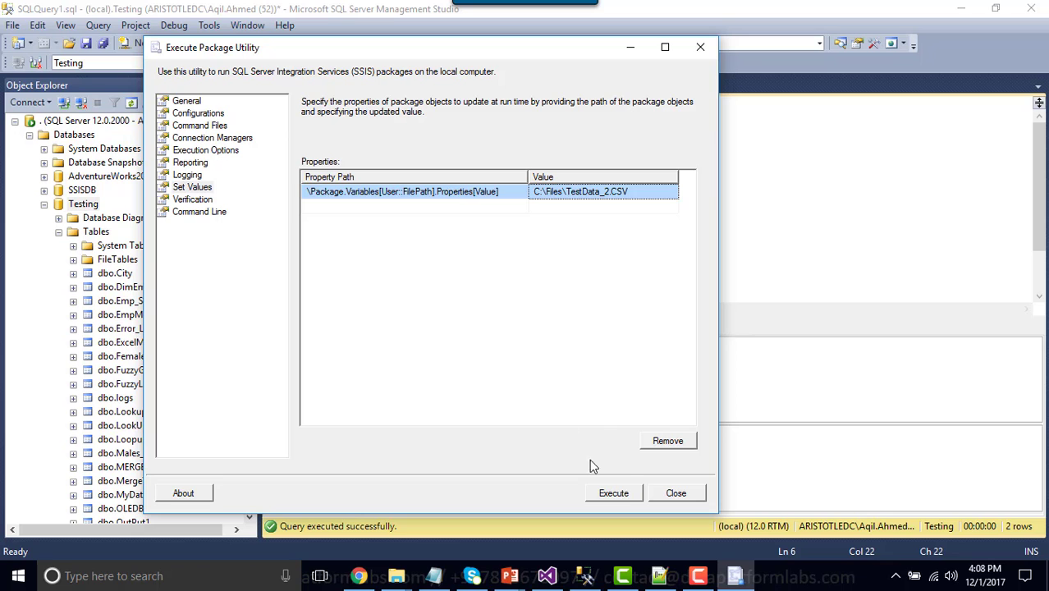
Execute the package with the overridden FilePath value and enlarge the Package Execution Progress window to read its messages.
{"action": "left_click", "coordinate": [624, 494]}
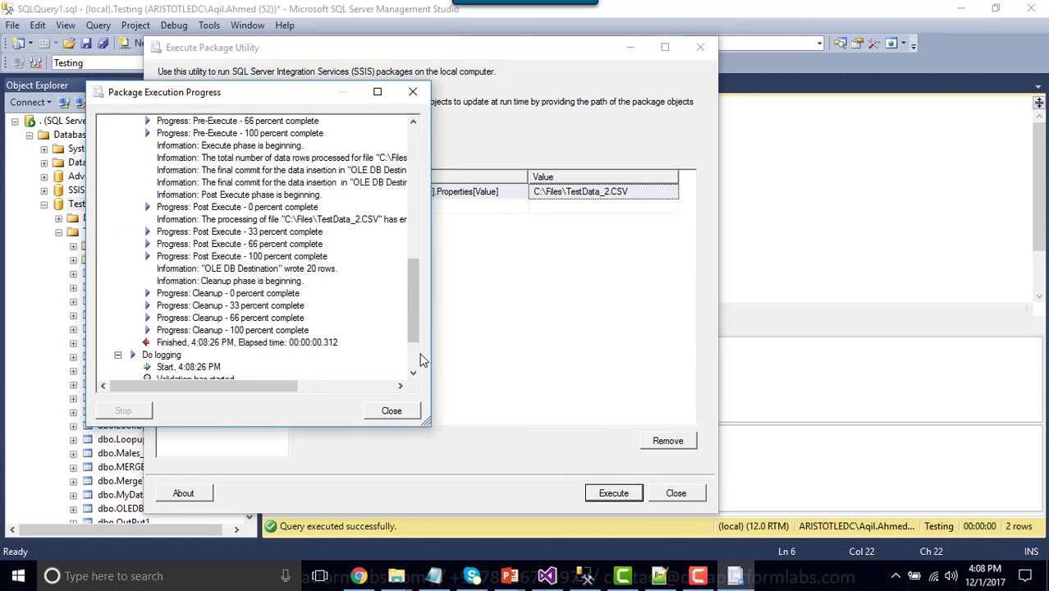
{"action": "left_click_drag", "start_coordinate": [429, 424], "coordinate": [597, 496]}
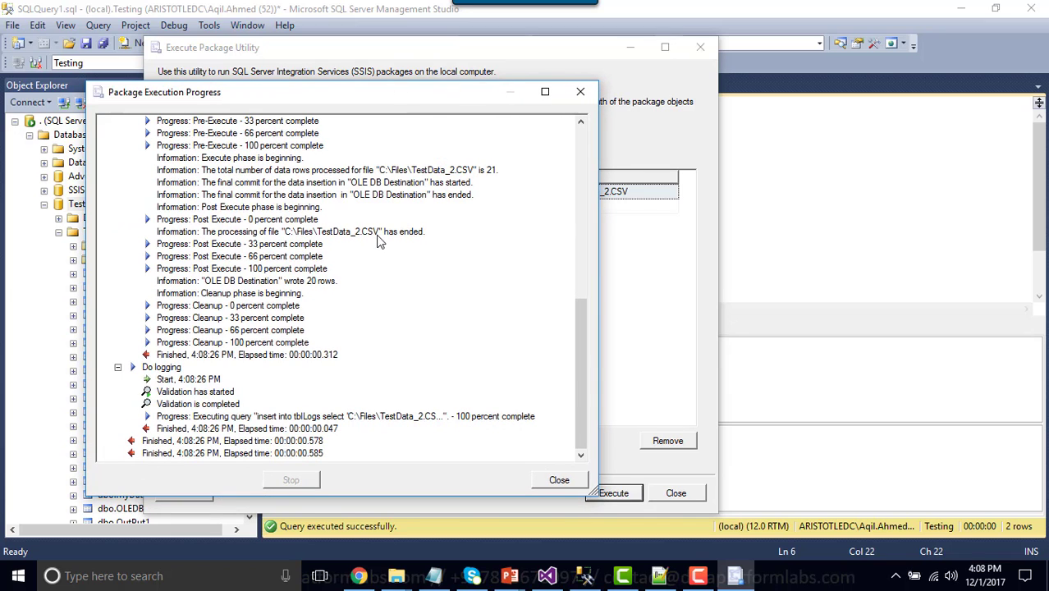
Rerun the TestData count and tblLogs queries in SQL Server Management Studio and check the new log row's FilePath and RecordsLoaded.
{"action": "left_click", "coordinate": [848, 244]}
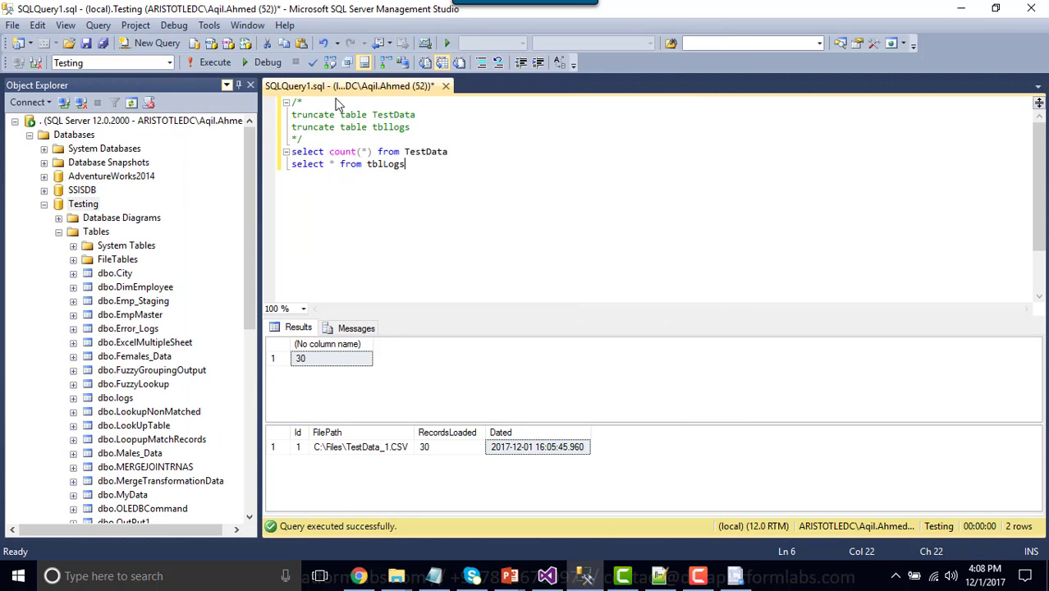
{"action": "left_click", "coordinate": [212, 62]}
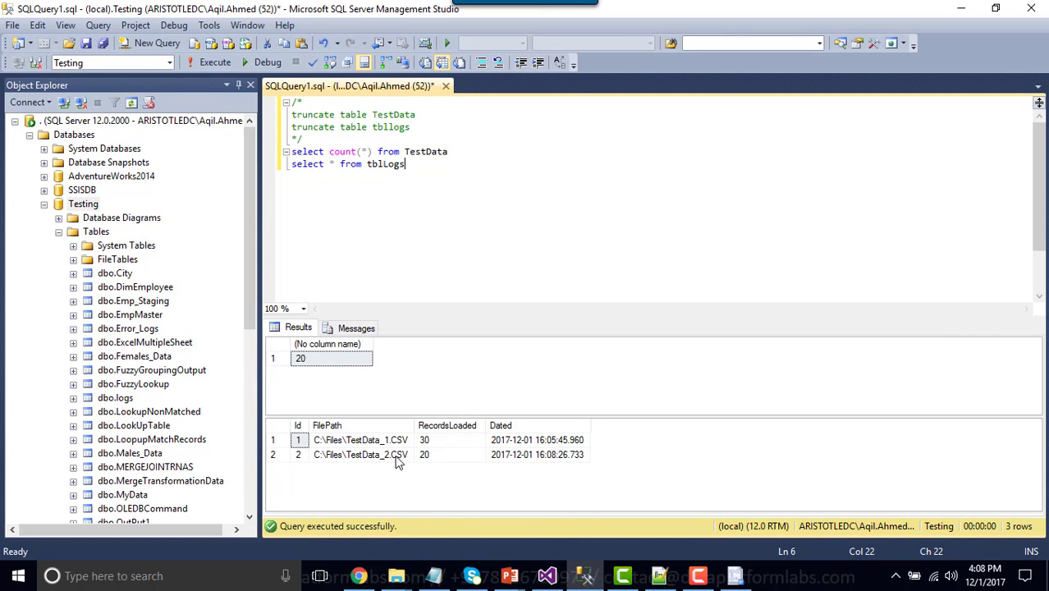
{"action": "left_click", "coordinate": [361, 458]}
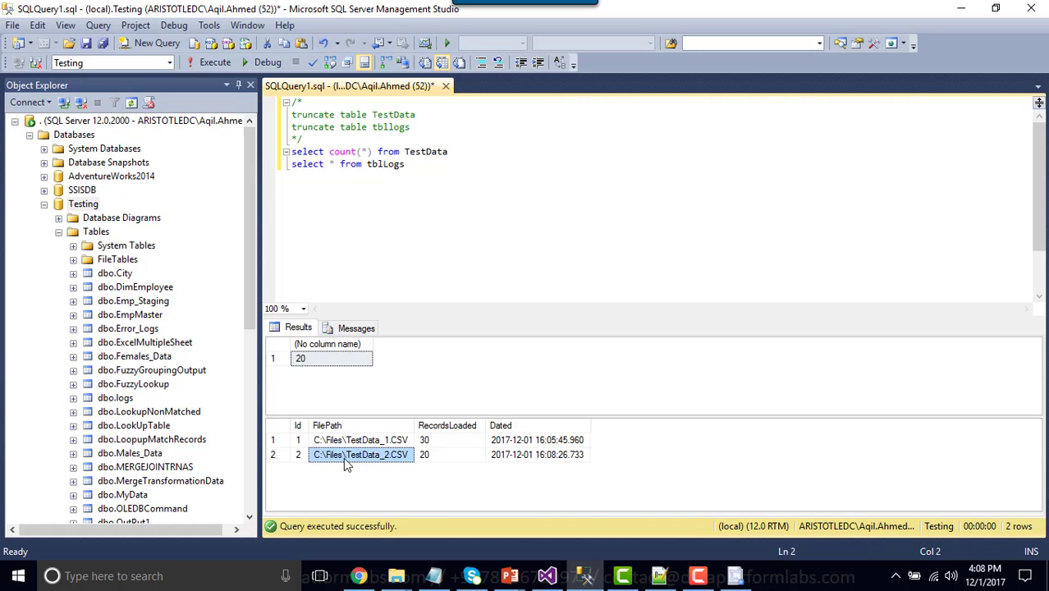
{"action": "left_click", "coordinate": [447, 456]}
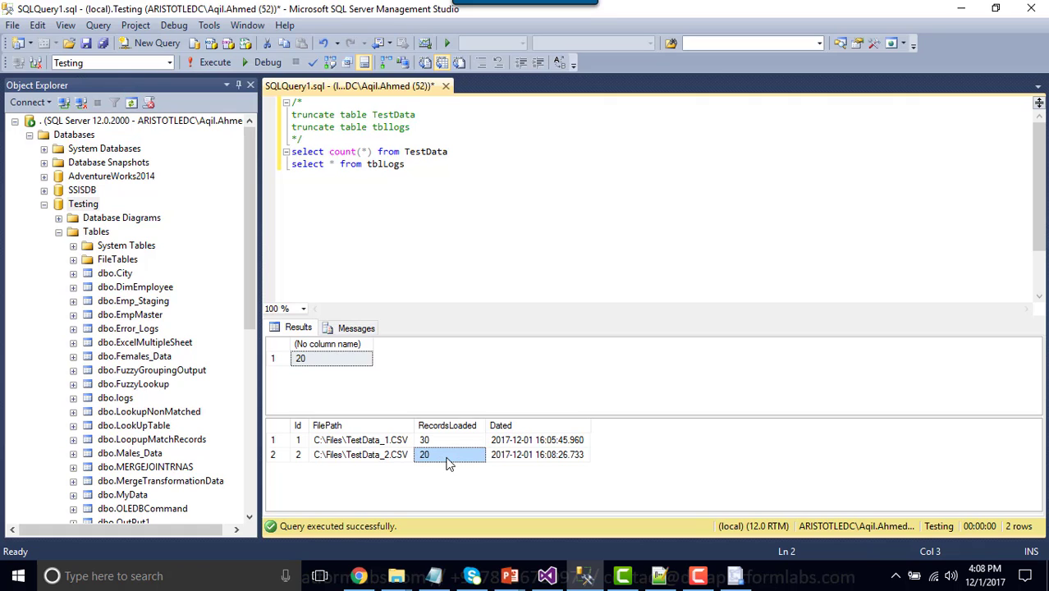
{"action": "left_click", "coordinate": [485, 218]}
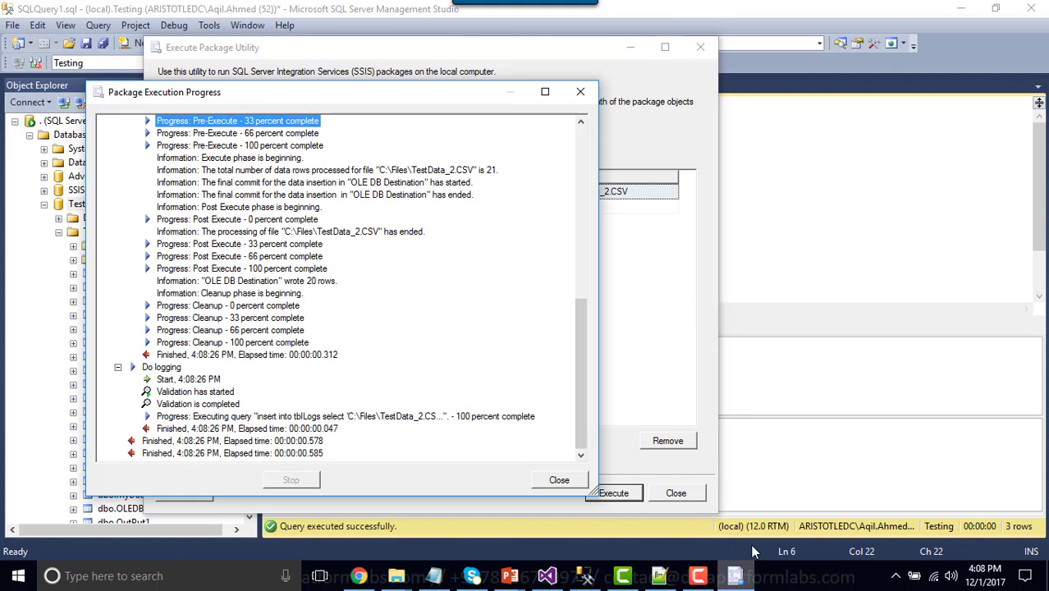
Switch back to the Execute Package Utility and close the Package Execution Progress window.
{"action": "left_click", "coordinate": [734, 576]}
{"action": "left_click", "coordinate": [559, 480]}
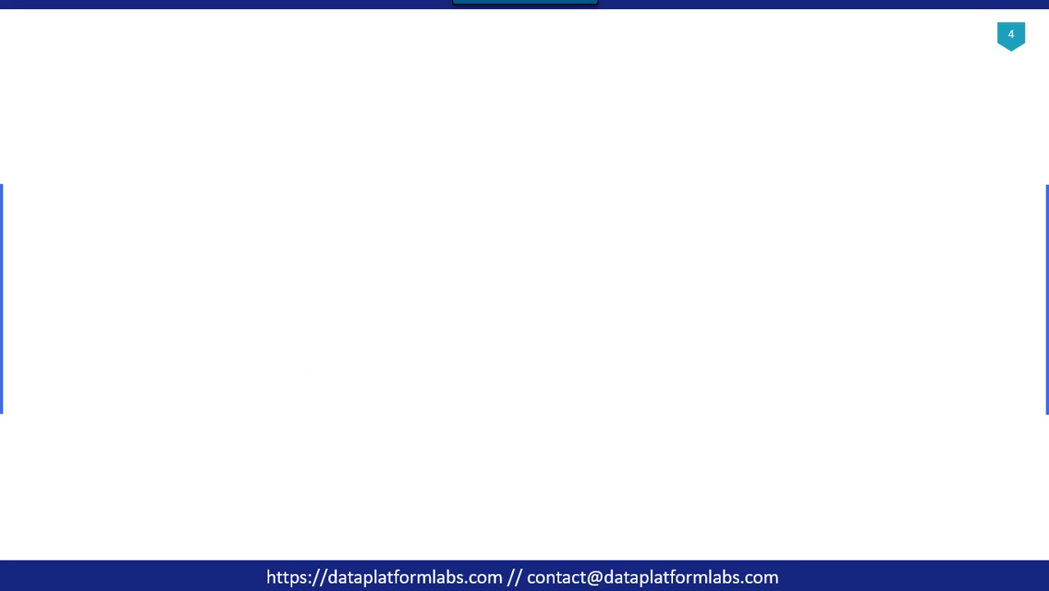